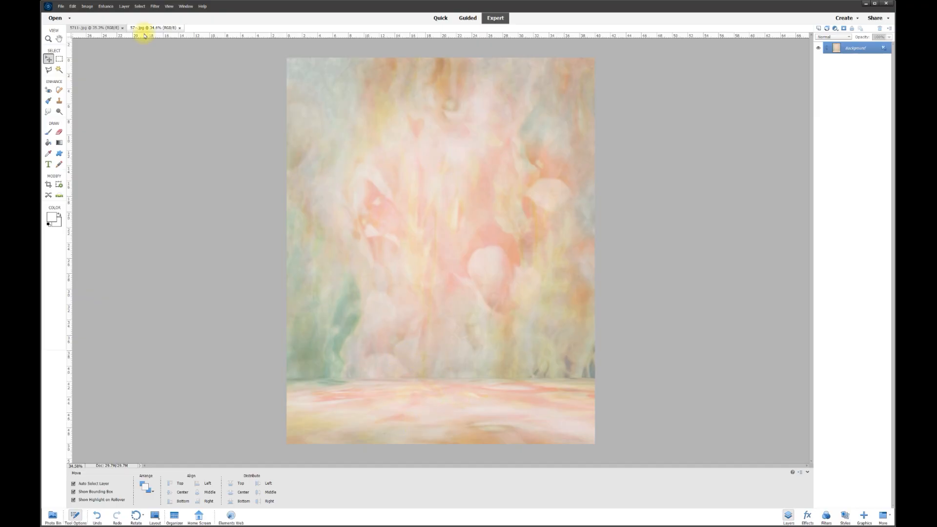
Switch to the girl's photo and examine her arm and shoe edges up close against the white background
left_click(95, 27)
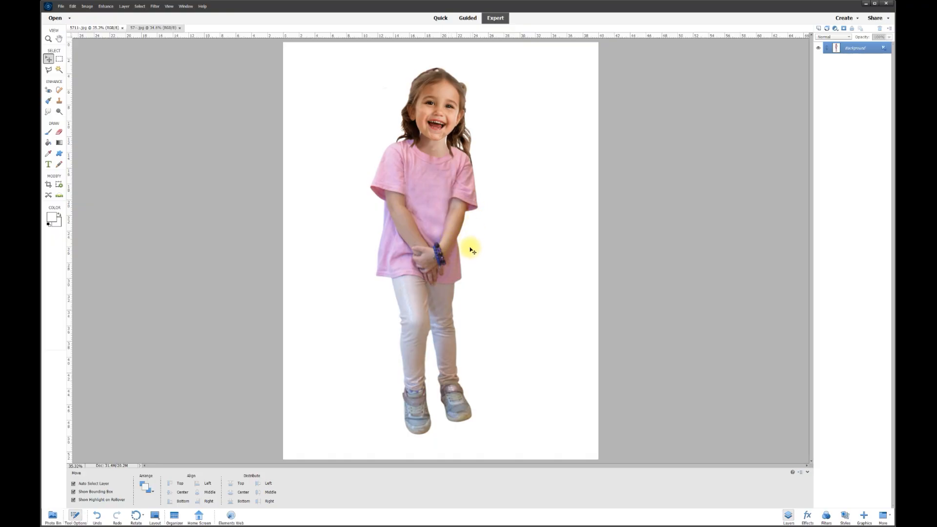
scroll(463, 221, "up", 6)
scroll(463, 221, "up", 8)
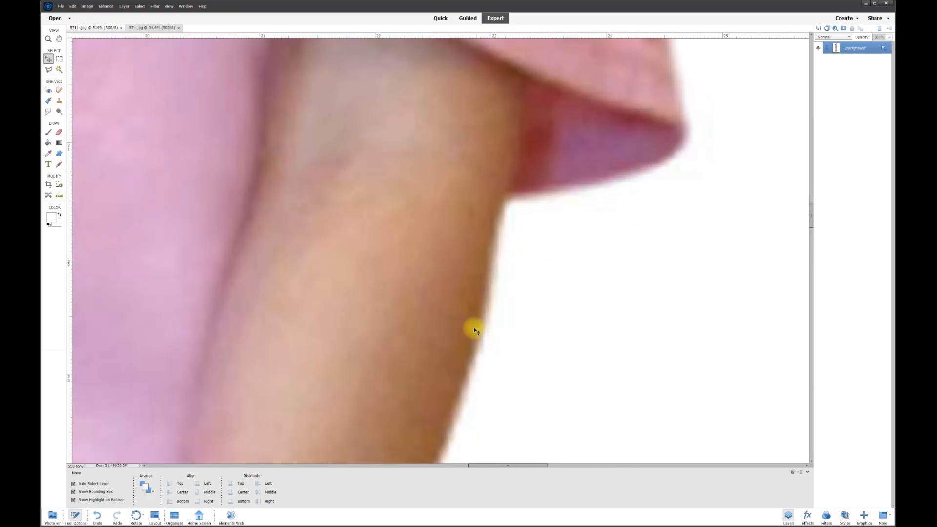
left_click_drag(813, 223, 806, 402)
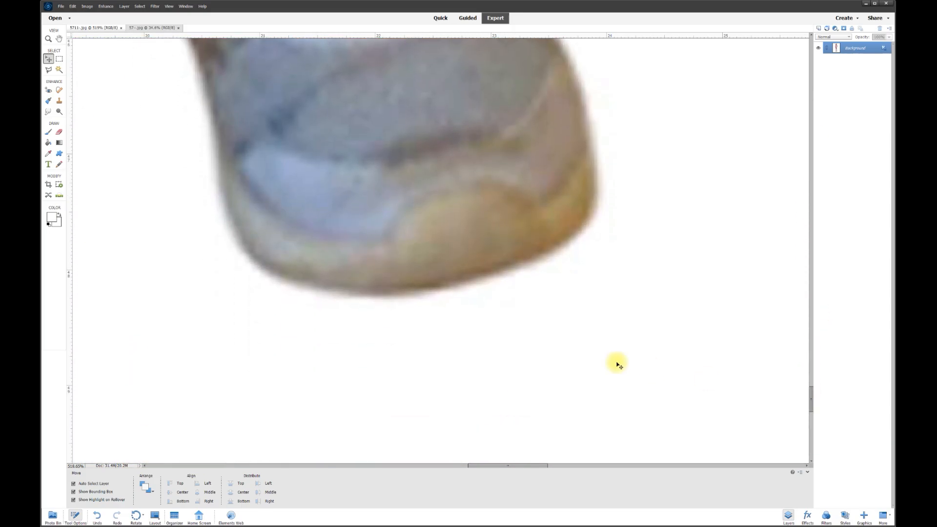
scroll(465, 314, "up", 3)
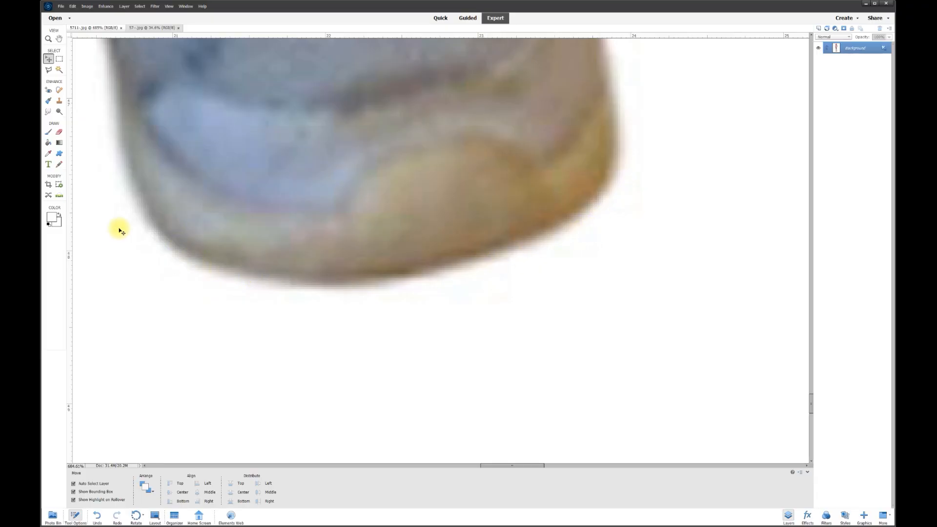
Set the Eraser to its Magic Eraser variant and bring the whole girl back into view
left_click(59, 133)
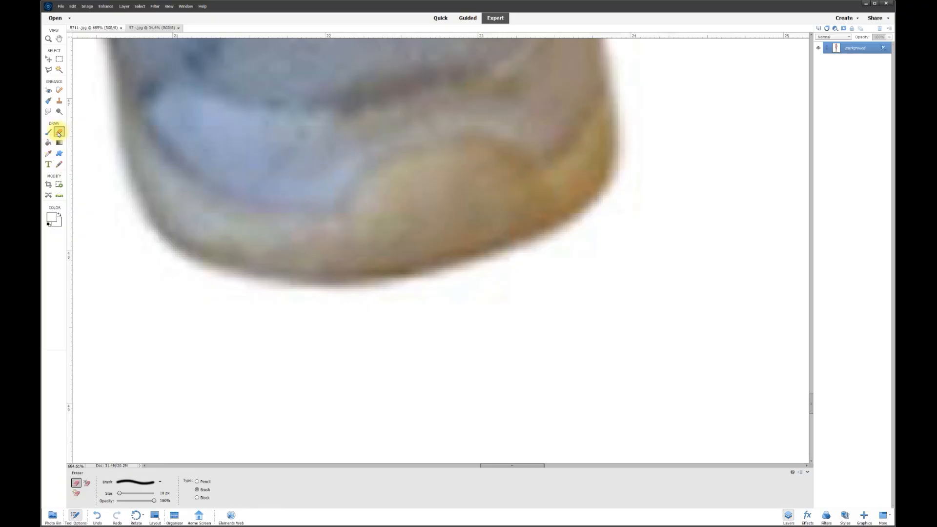
left_click(77, 494)
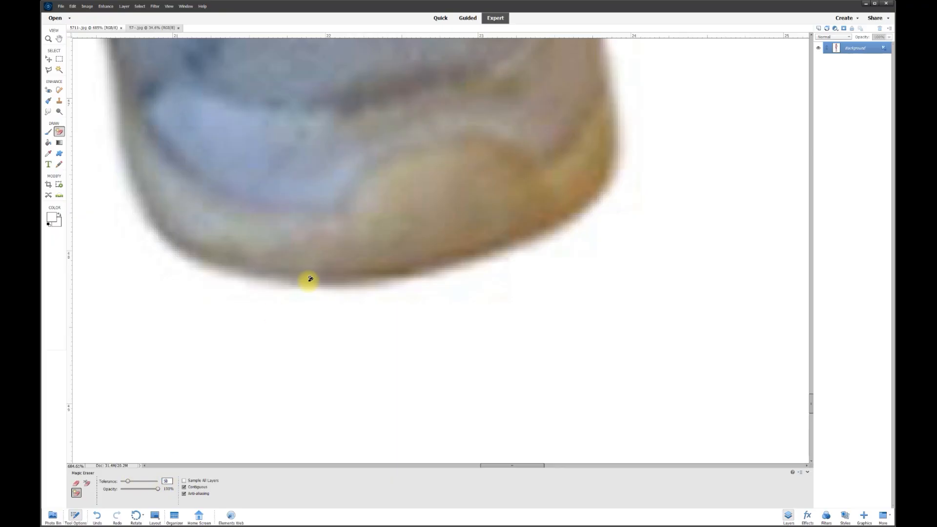
left_click(51, 59)
scroll(147, 115, "down", 10)
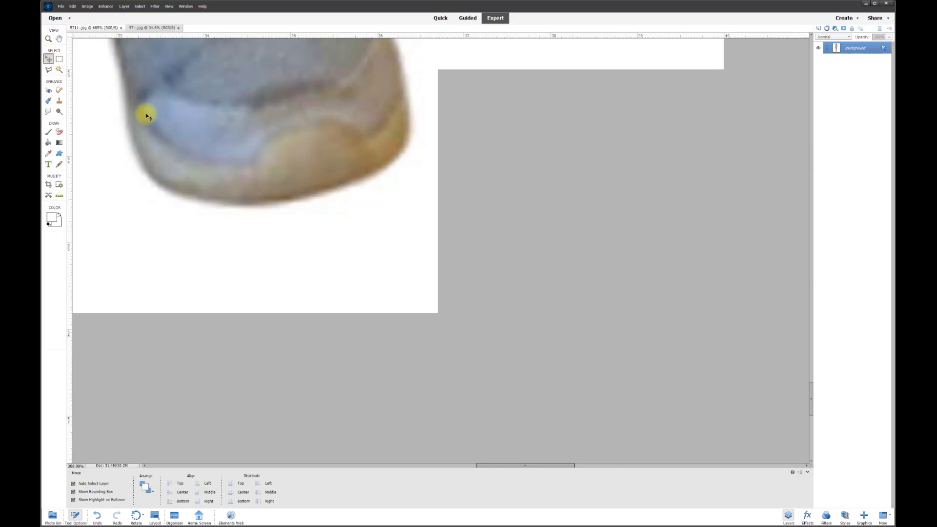
scroll(356, 203, "up", 5)
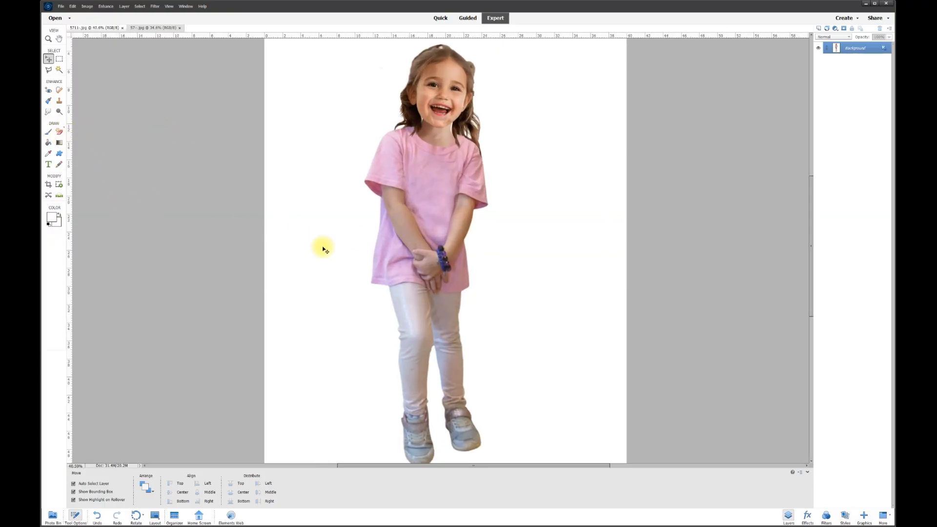
Try to erase the white background around the girl with the Magic Eraser
left_click(59, 132)
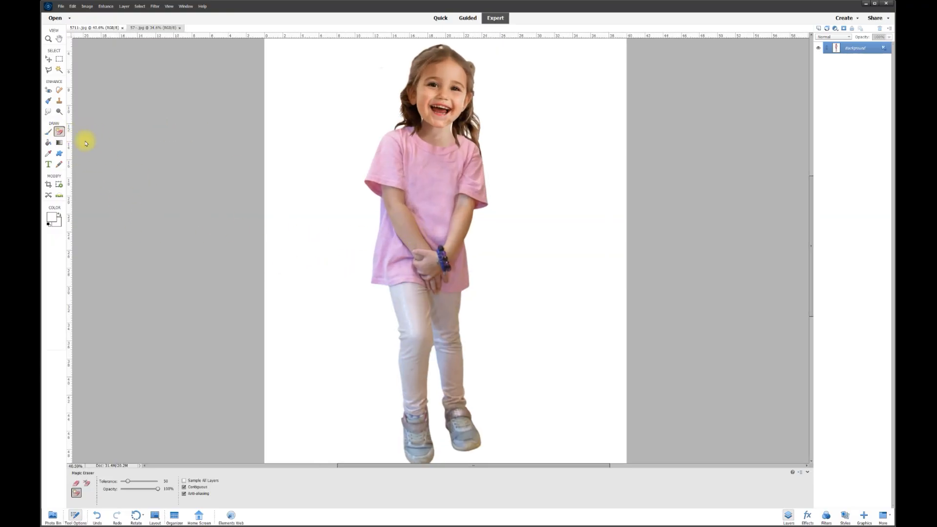
left_click(326, 309)
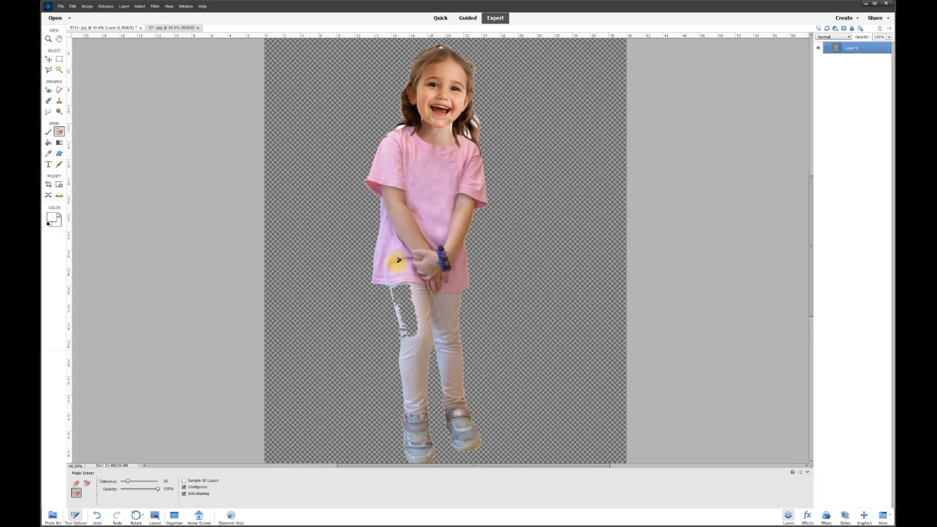
scroll(401, 337, "up", 3)
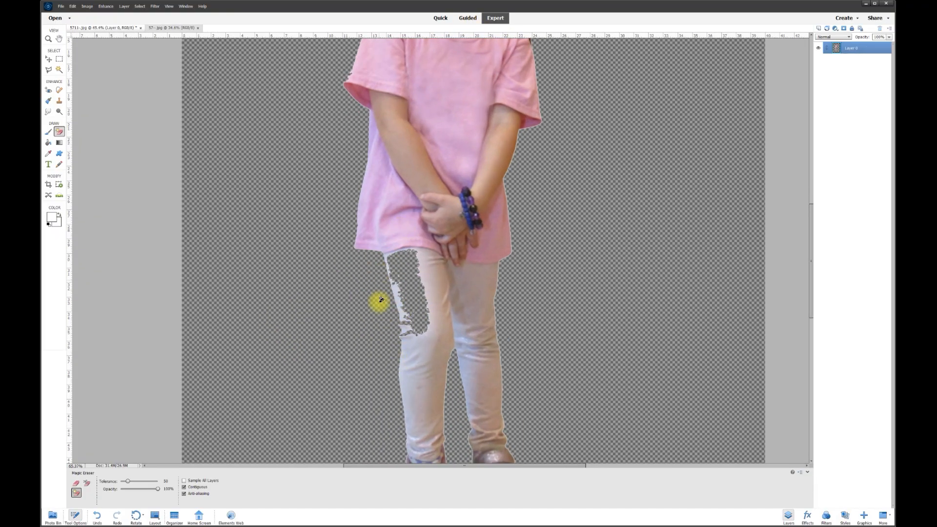
scroll(389, 341, "up", 3)
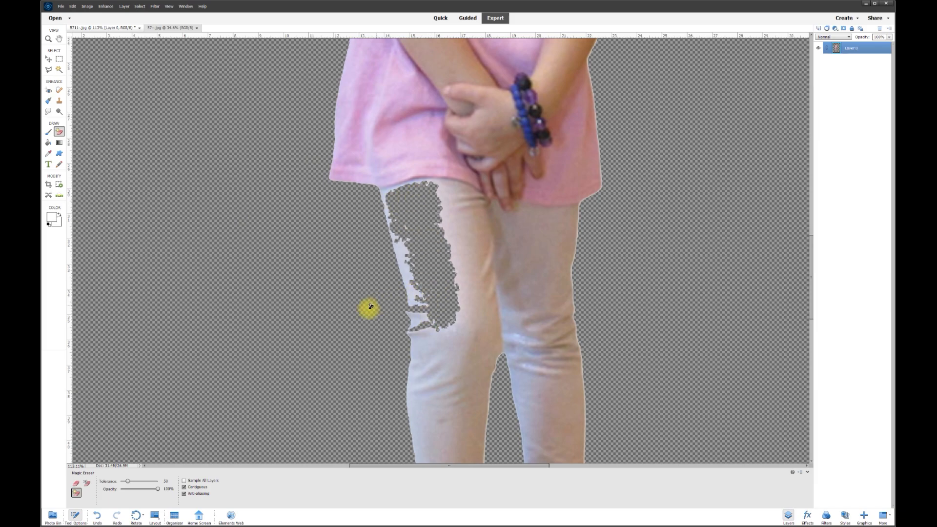
key("ctrl+z")
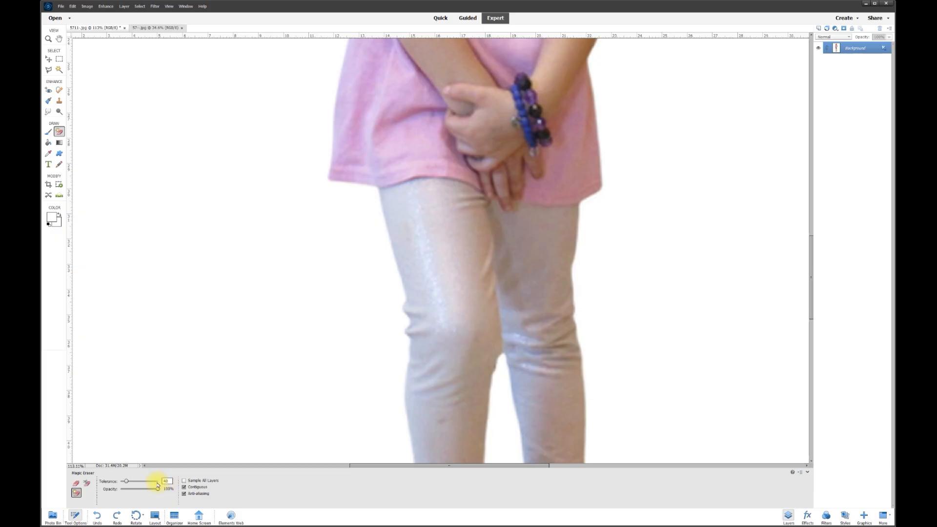
Erase the white background with the Magic Eraser at tolerance 40 and inspect the edges of the girl's legs and shoes
left_click(288, 300)
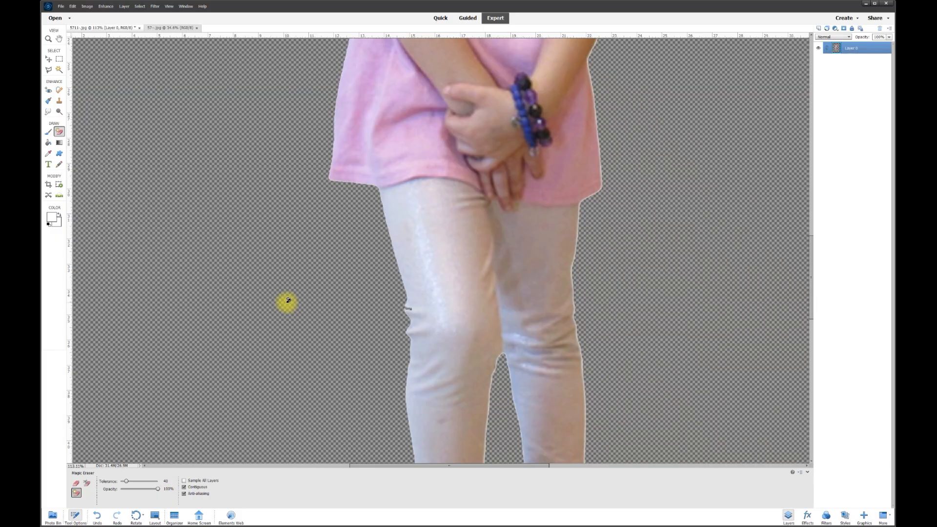
scroll(398, 227, "up", 4)
scroll(356, 213, "up", 4)
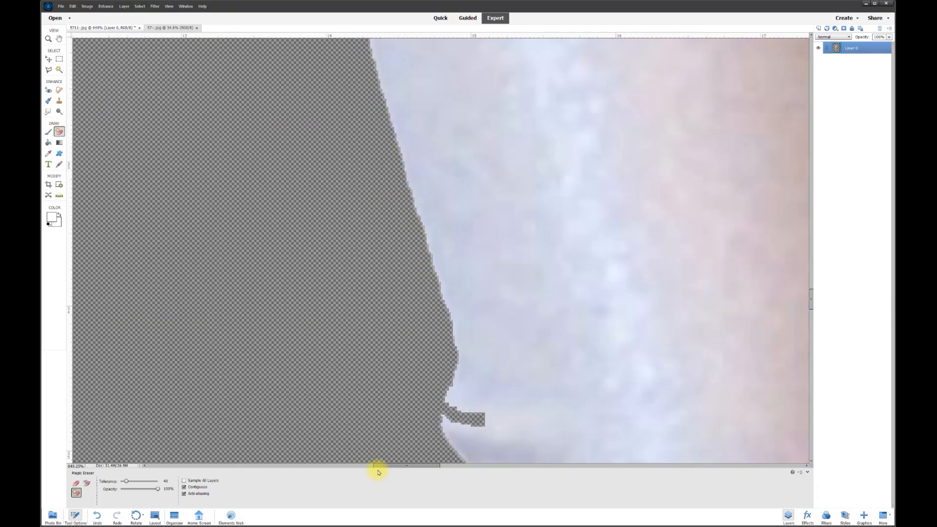
left_click_drag(382, 464, 473, 454)
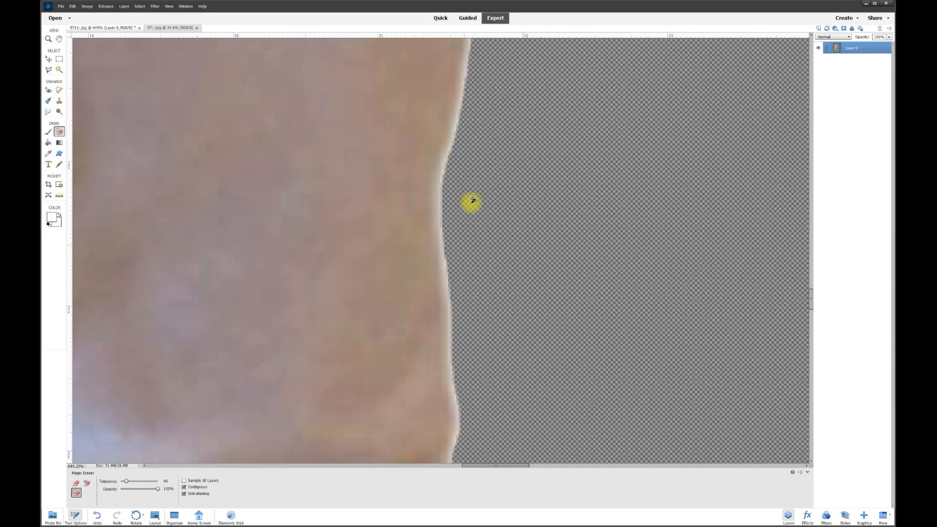
left_click_drag(810, 298, 814, 391)
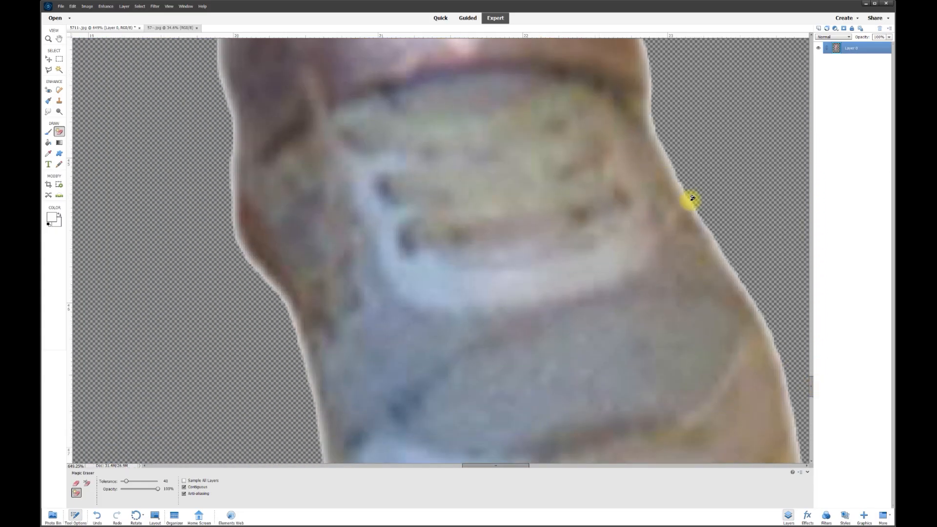
scroll(683, 274, "down", 8)
scroll(537, 257, "down", 6)
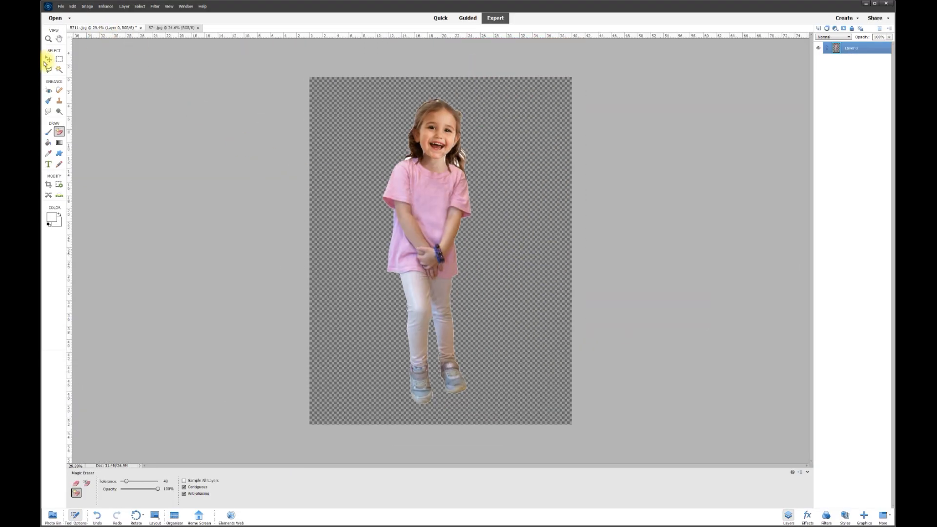
Try to bring the cut-out girl from her photo into the pastel backdrop image with the Move tool
left_click(48, 59)
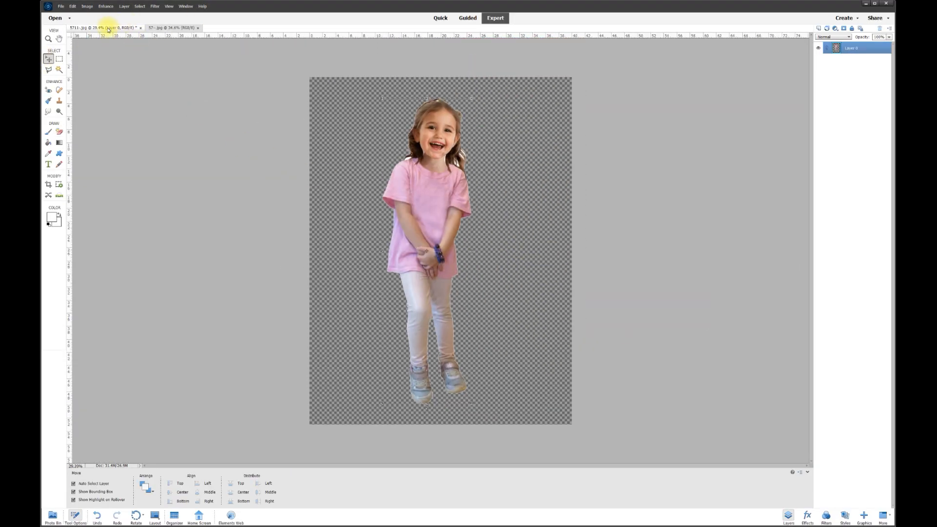
left_click(170, 28)
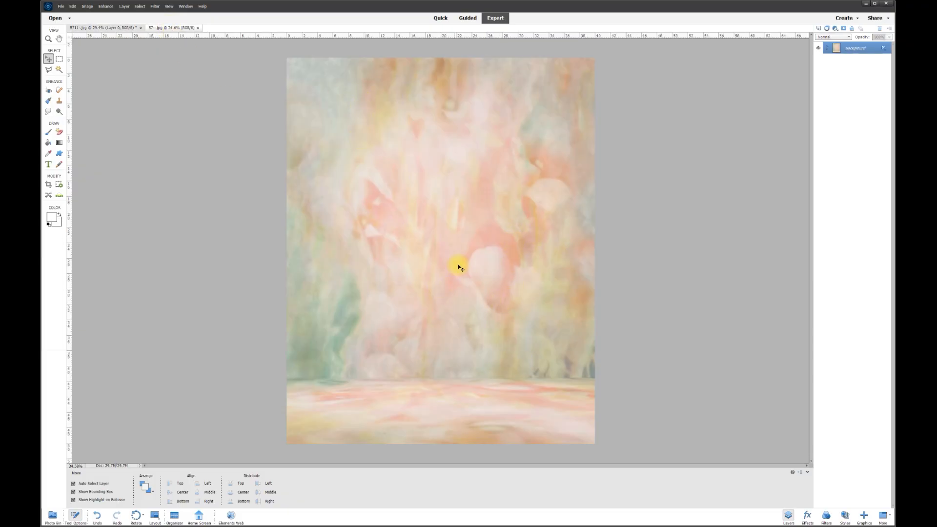
left_click(119, 28)
left_click(177, 28)
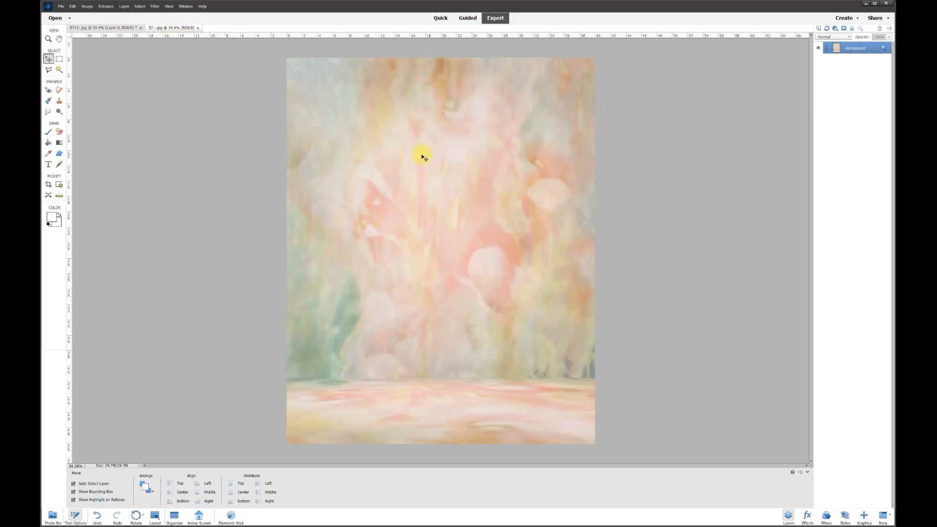
left_click(112, 29)
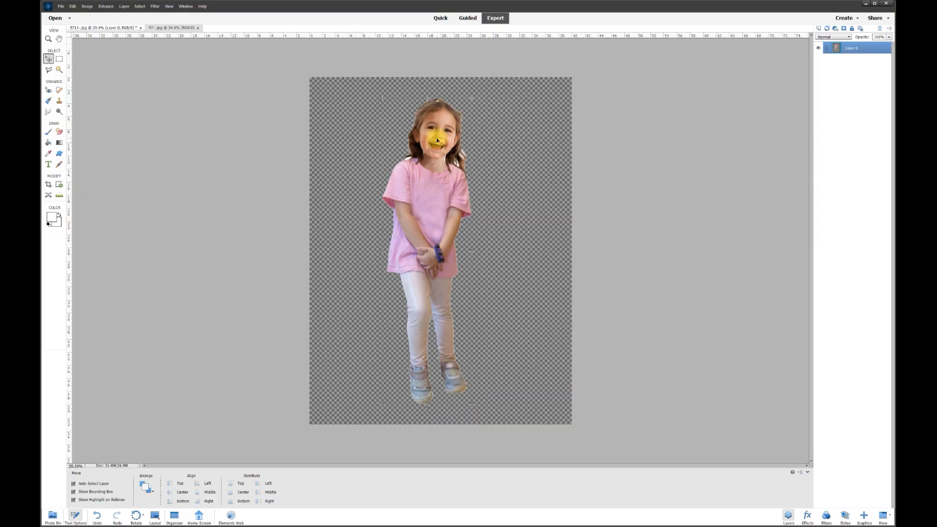
left_click_drag(429, 123, 486, 195)
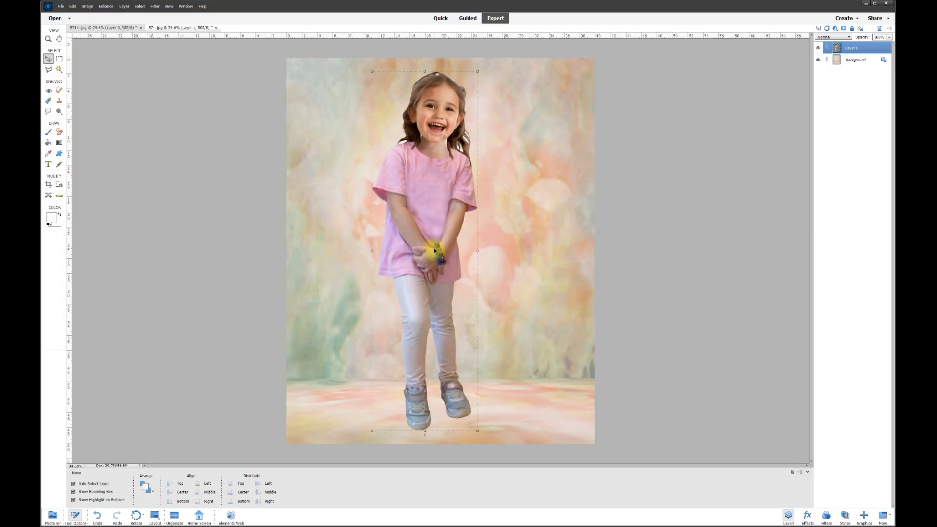
key("ctrl+z")
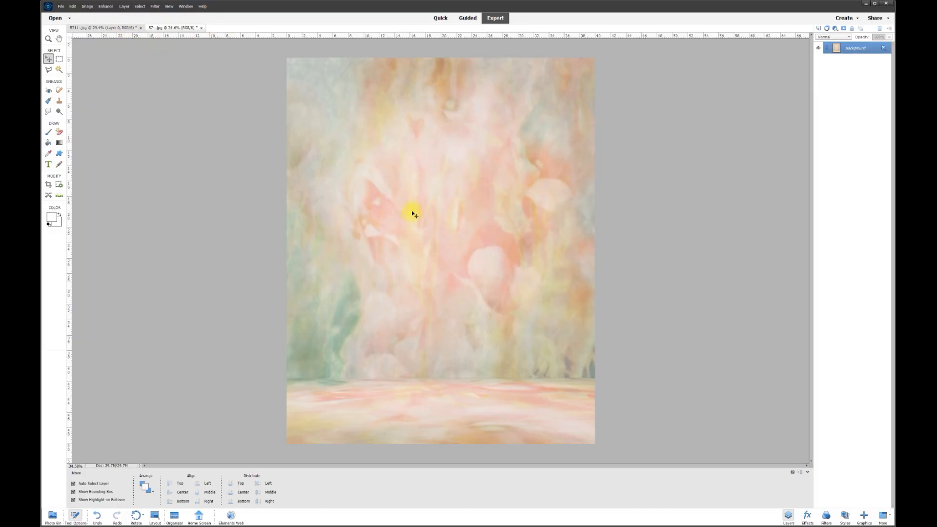
Place the cut-out girl from the open files onto the pastel backdrop as a new layer and inspect her edges
left_click(53, 517)
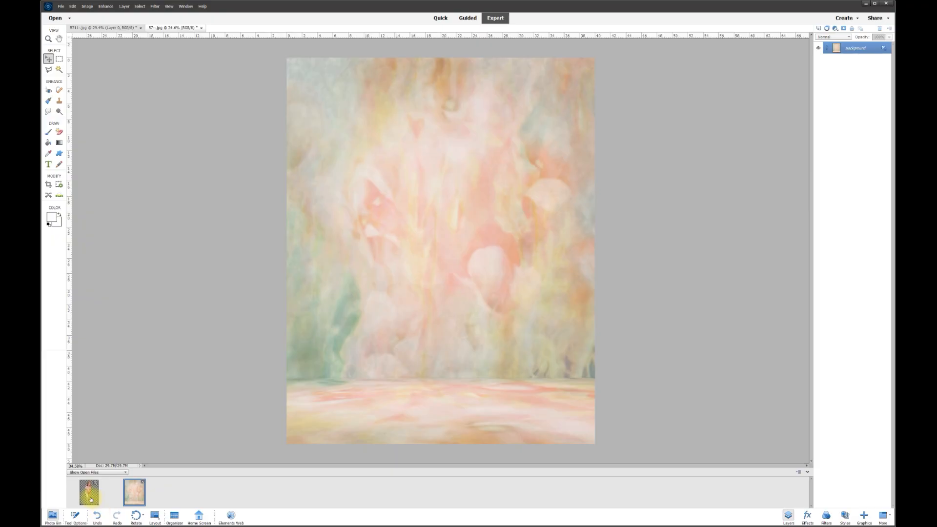
left_click_drag(89, 494, 423, 278)
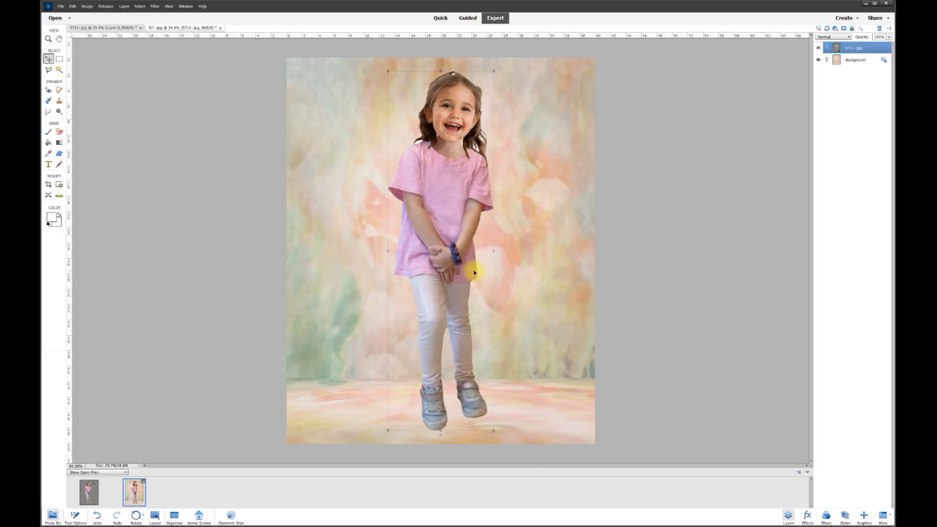
scroll(479, 263, "up", 2)
scroll(479, 264, "up", 8)
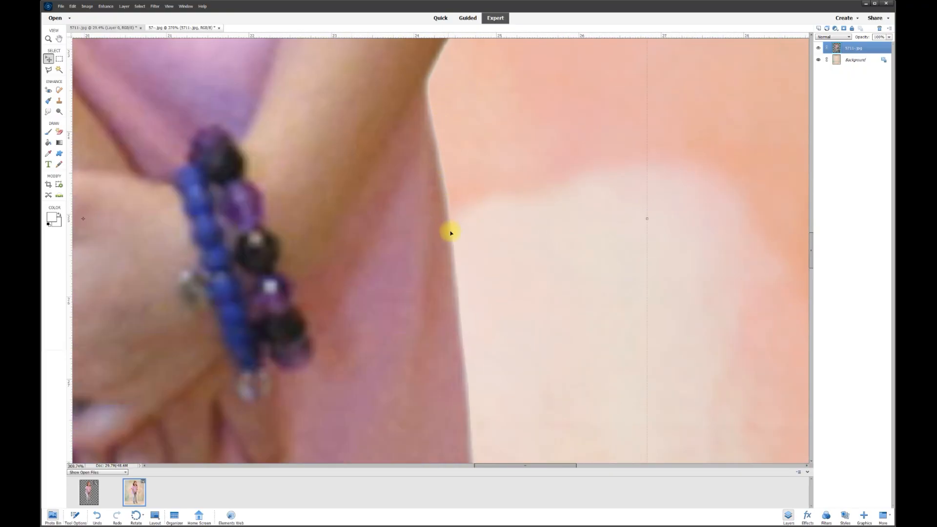
scroll(465, 350, "up", 3)
left_click_drag(812, 256, 813, 304)
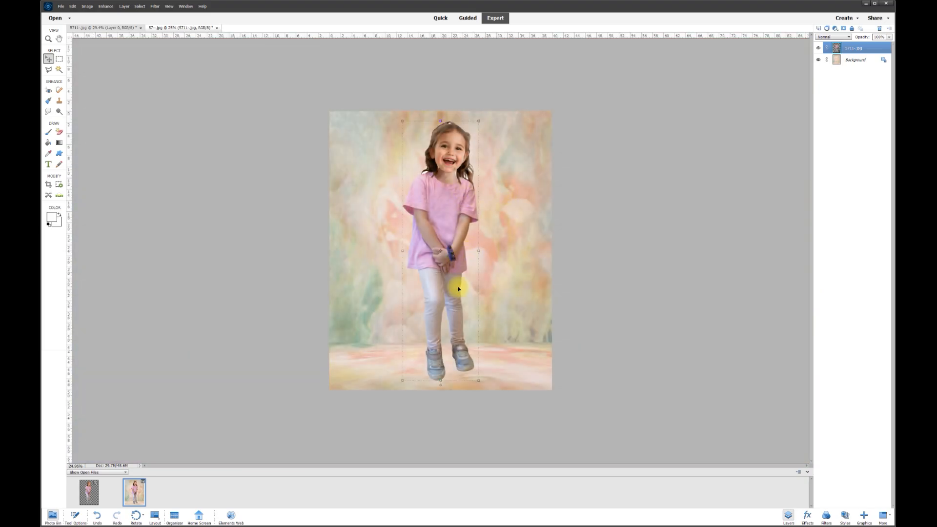
left_click(59, 131)
left_click(77, 493)
left_click(76, 483)
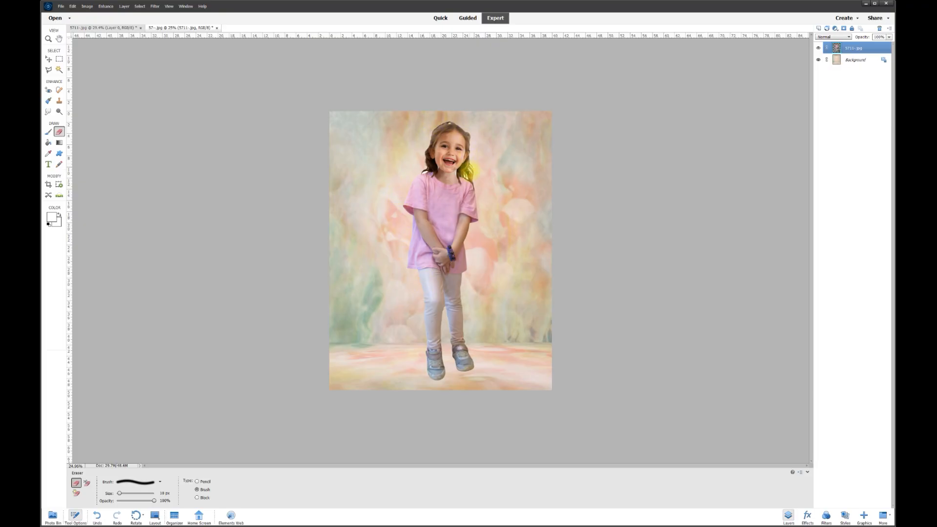
left_click(49, 71)
left_click(49, 59)
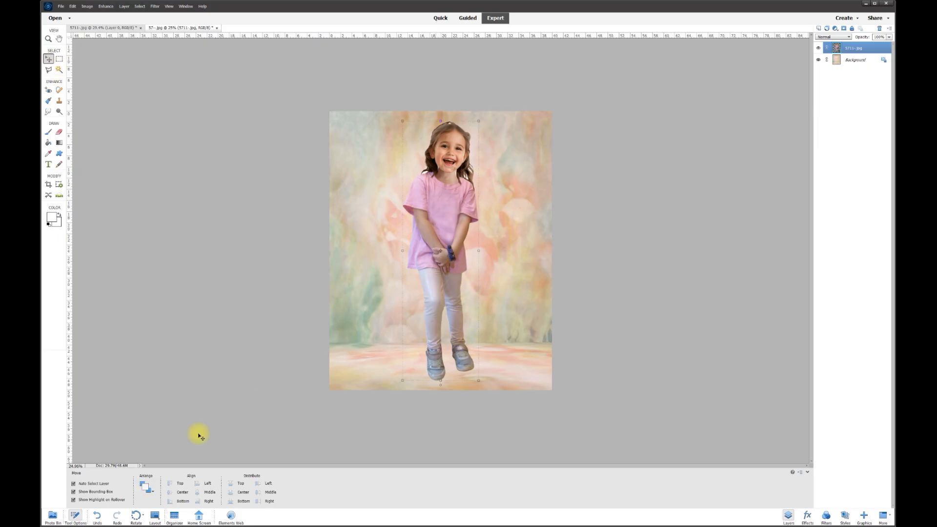
Simplify the girl's layer and erase the leftover white patches around her hair and neck with the Magic Eraser
left_click(59, 131)
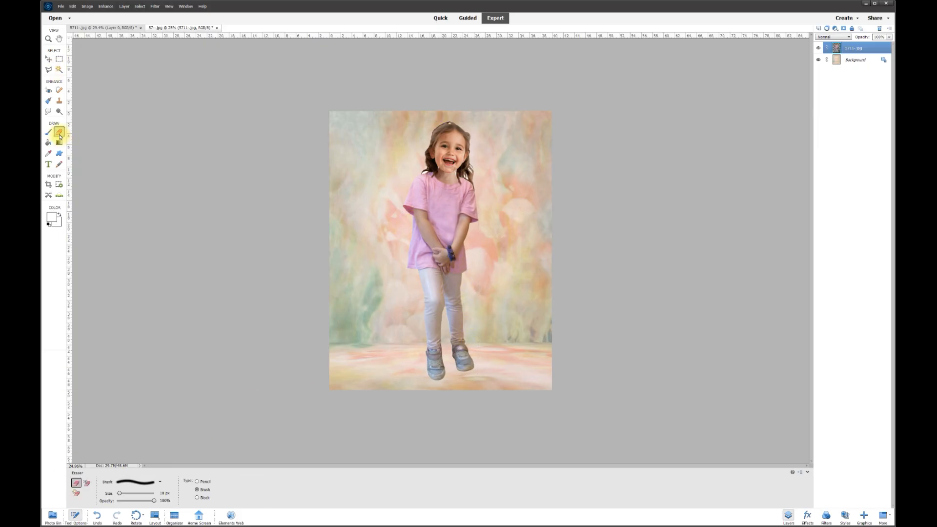
left_click(76, 494)
scroll(483, 251, "up", 3)
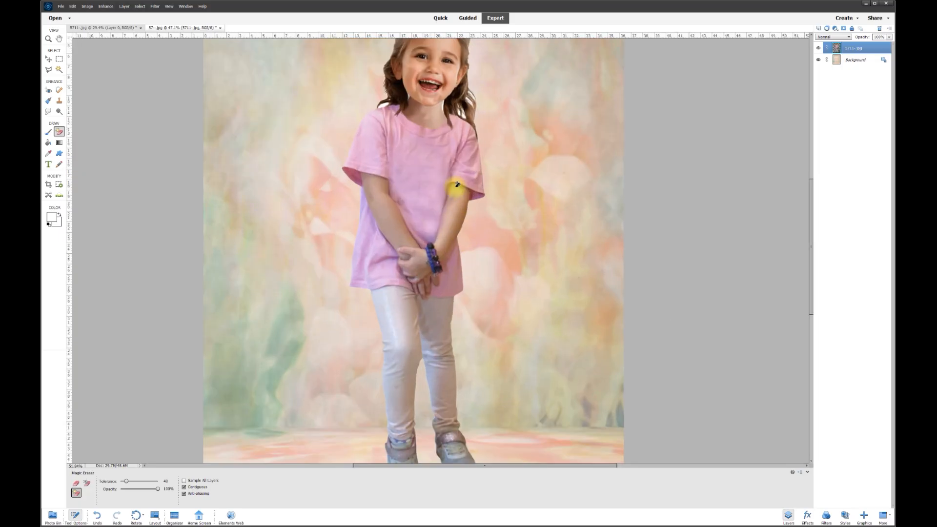
scroll(458, 184, "up", 3)
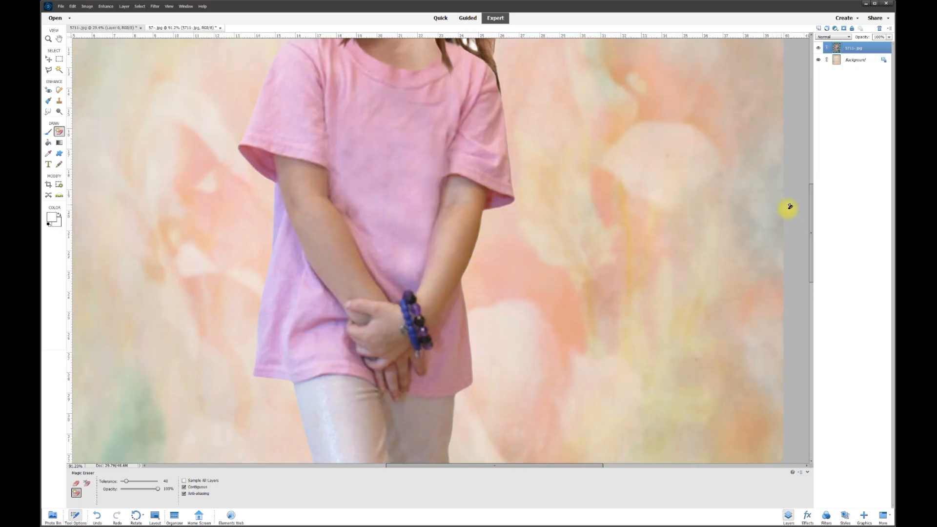
left_click_drag(807, 205, 808, 156)
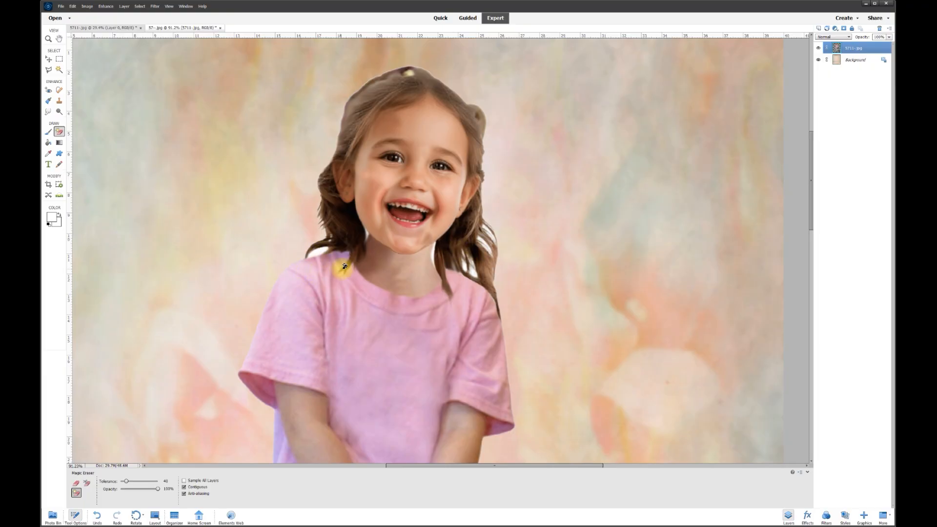
scroll(343, 266, "up", 2)
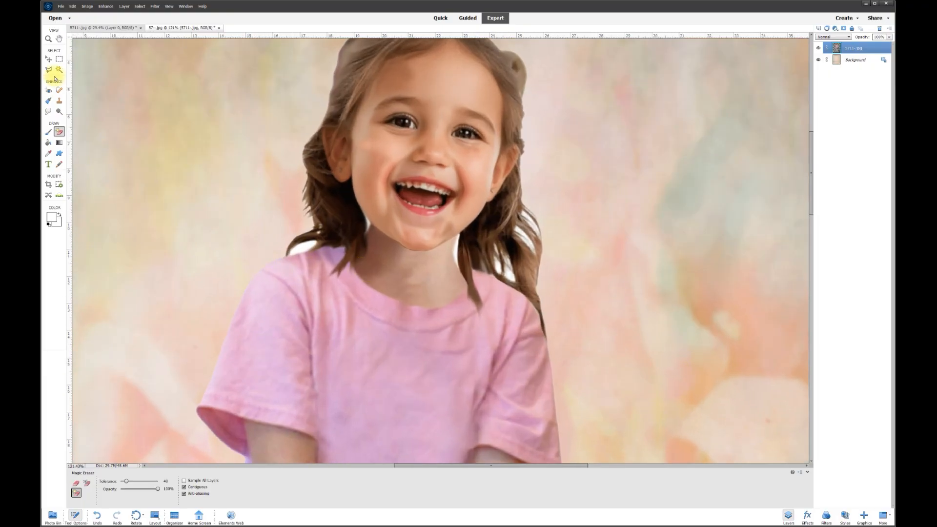
scroll(308, 250, "up", 2)
left_click(299, 245)
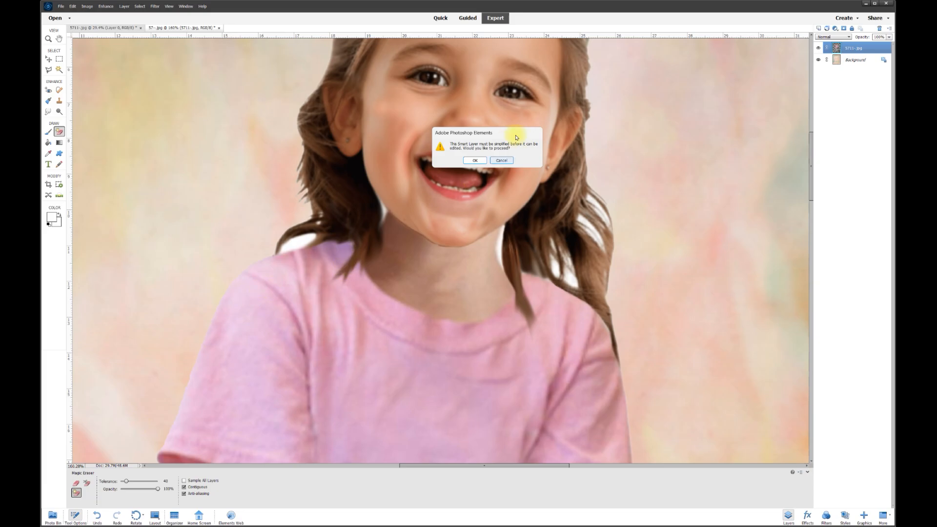
left_click(475, 161)
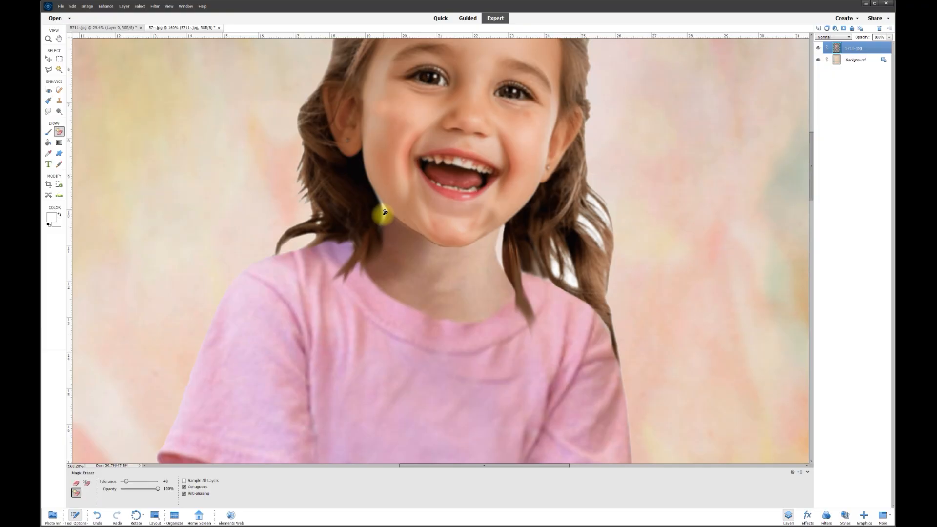
Move the girl slightly lower on the backdrop and scale her down proportionally with her feet on the painted floor
scroll(503, 291, "down", 4)
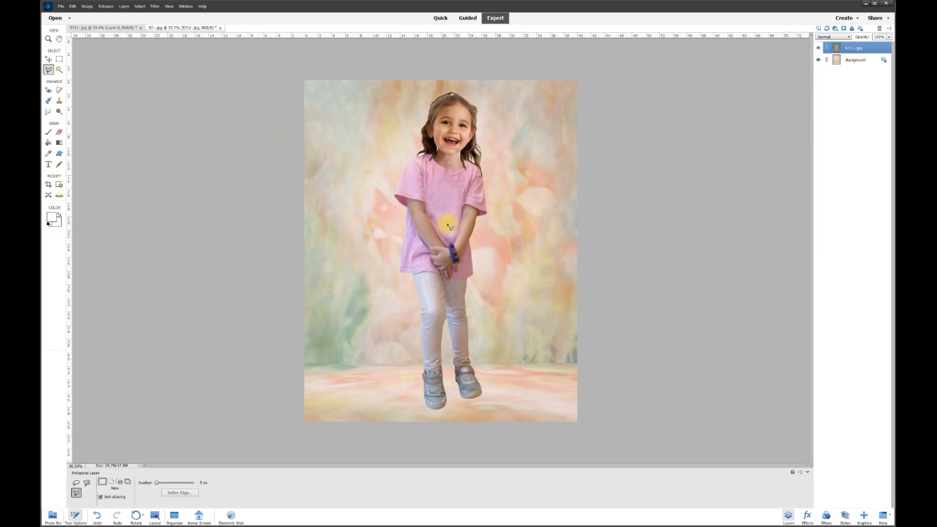
left_click(48, 58)
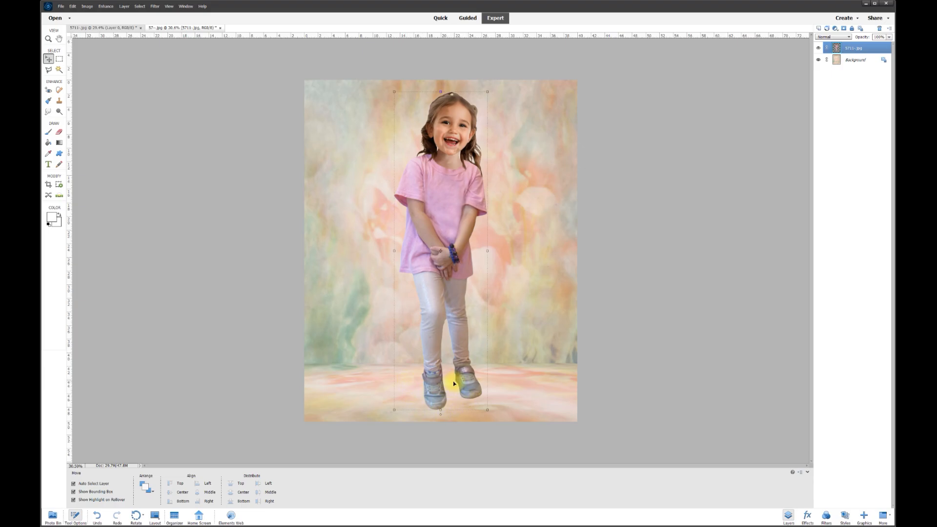
mouse_move(447, 238)
left_mouse_down()
mouse_move(466, 262)
mouse_move(449, 236)
mouse_move(441, 240)
left_mouse_up()
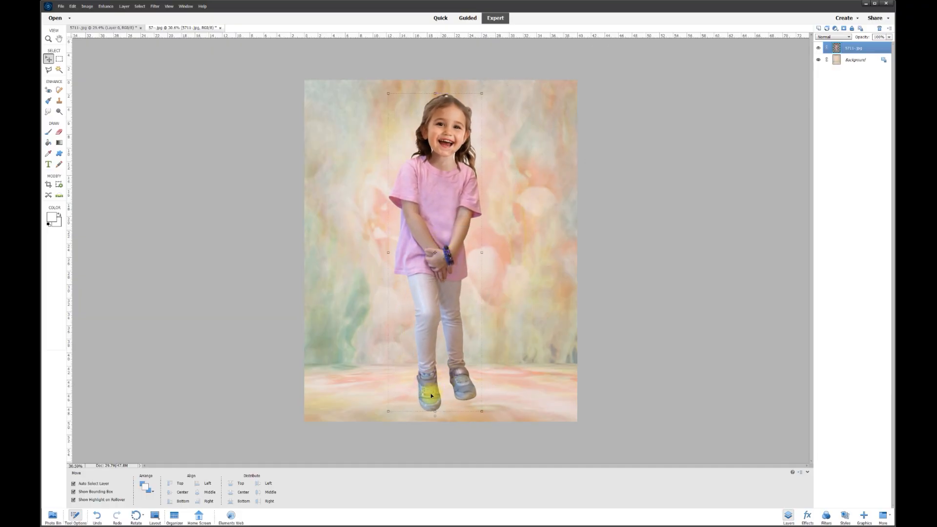
left_click_drag(427, 325, 426, 330)
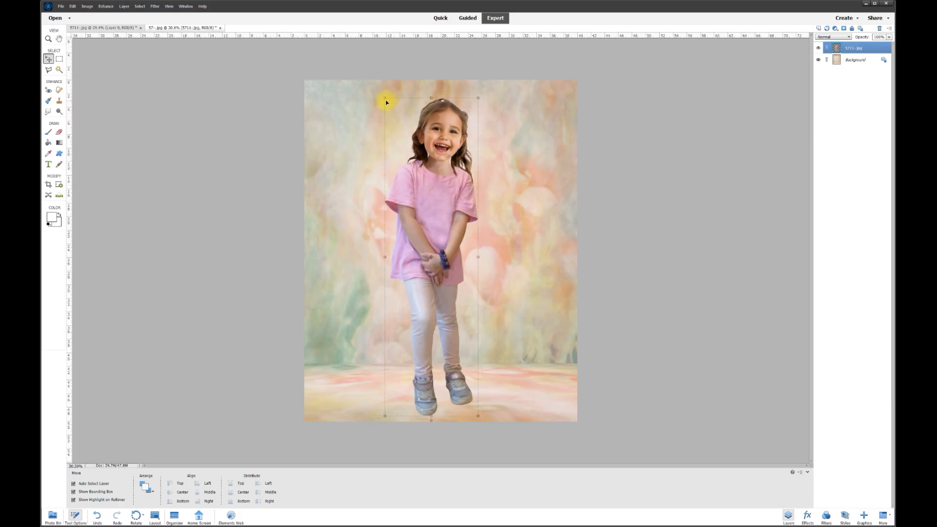
left_click_drag(385, 98, 347, 159)
left_click(456, 421)
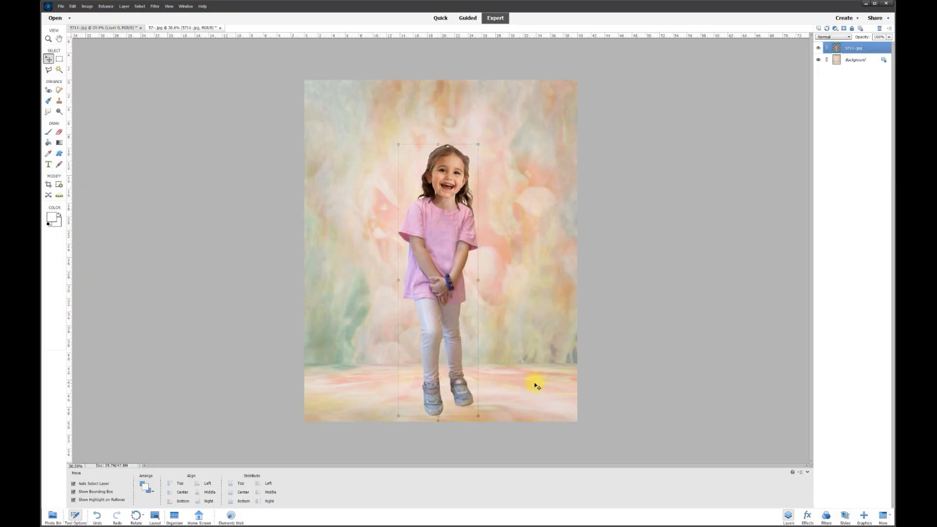
Unlock the backdrop layer and nudge it upward to raise the floor line behind the girl
left_click(891, 59)
left_click(883, 60)
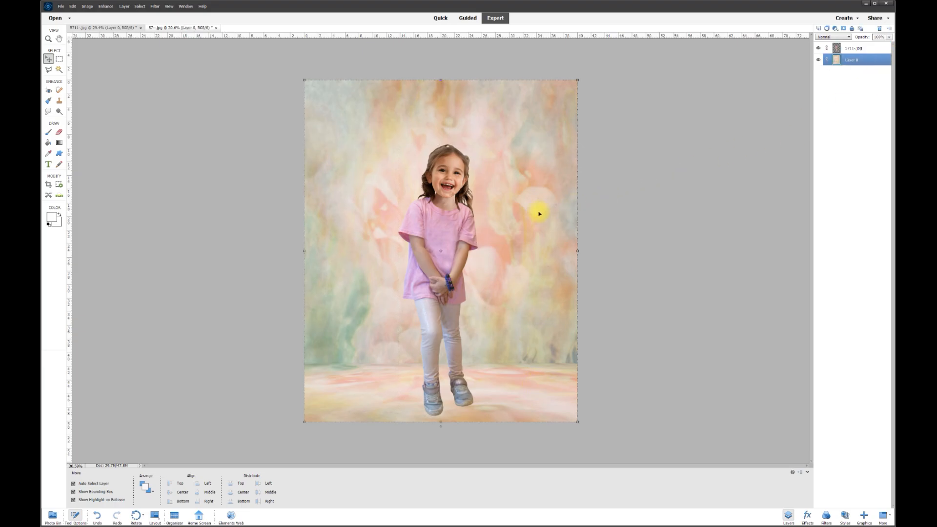
key("shift+Up")
key("shift+Up")
key("shift+Up")
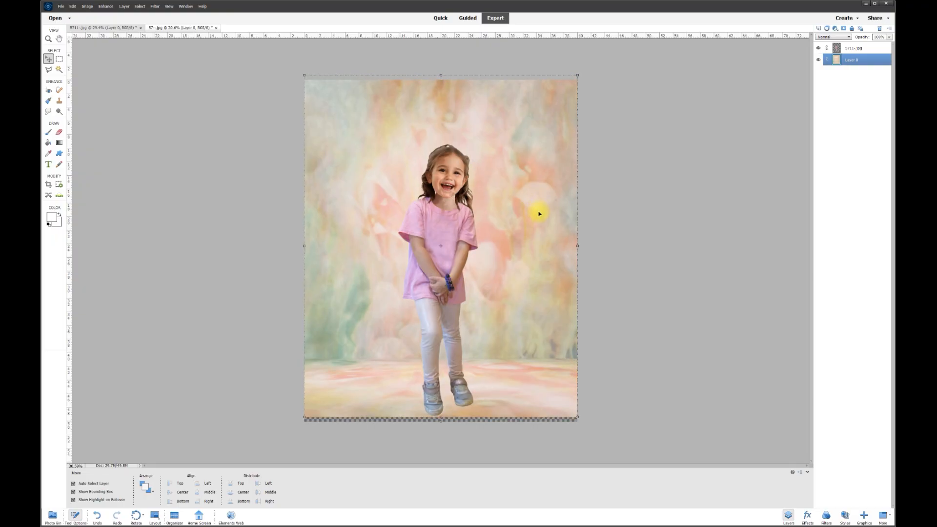
Select the full-width floor strip with the Rectangular Marquee, copy it to a new layer, and check the copy with the backdrop hidden
left_click(60, 59)
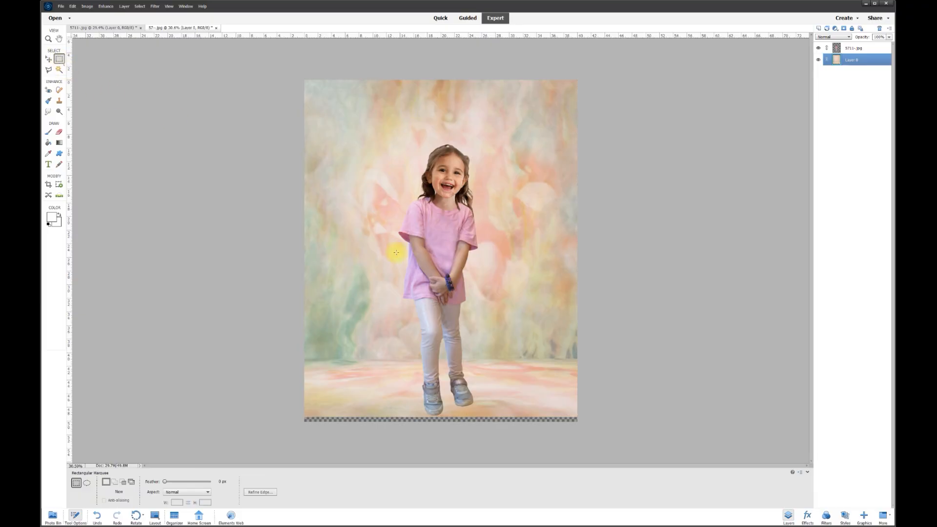
left_click_drag(285, 428, 599, 358)
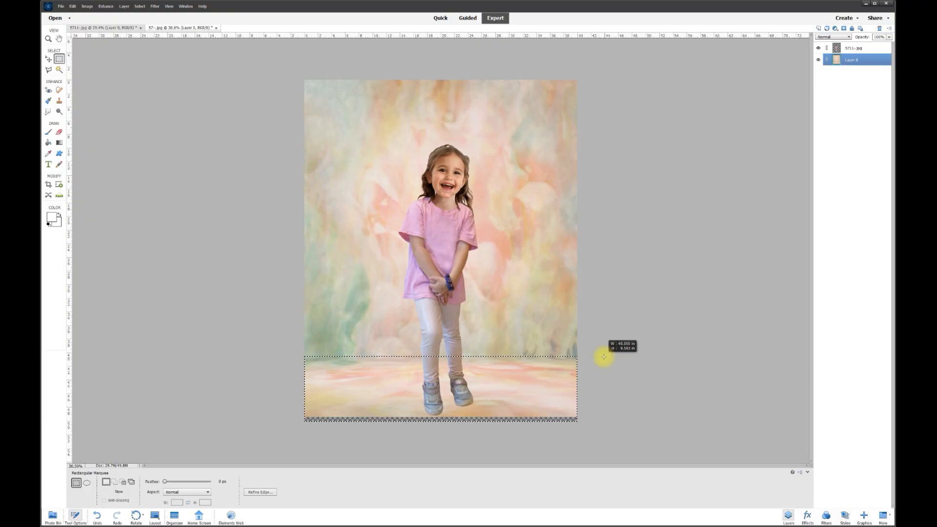
left_click_drag(607, 358, 604, 358)
right_click(519, 383)
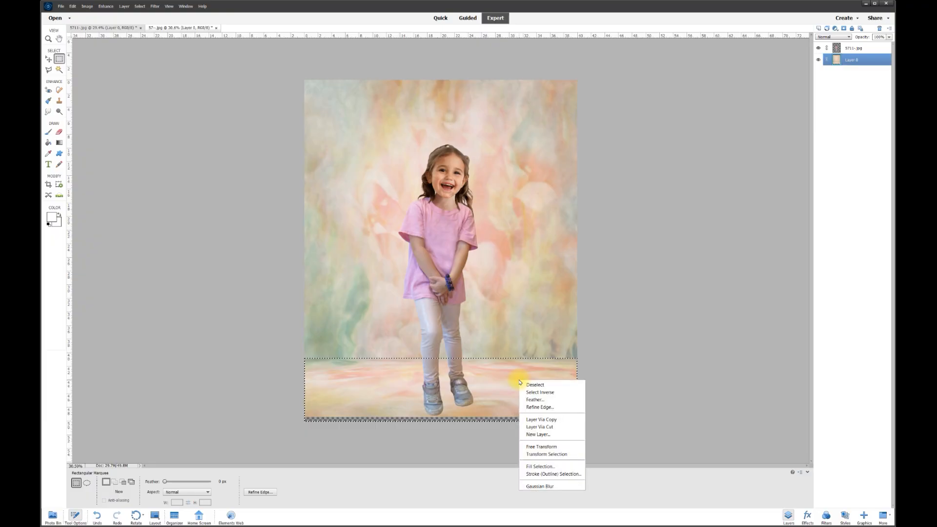
left_click(541, 420)
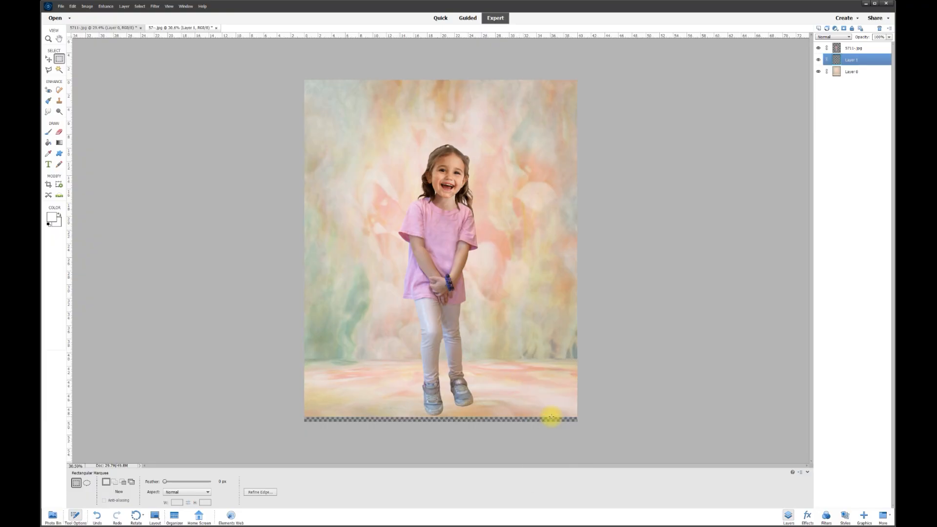
left_click(818, 72)
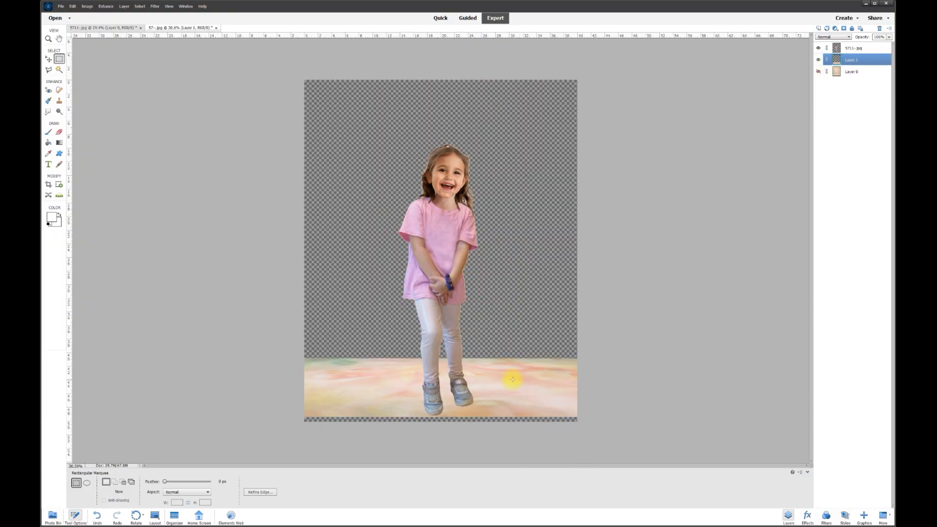
left_click(819, 71)
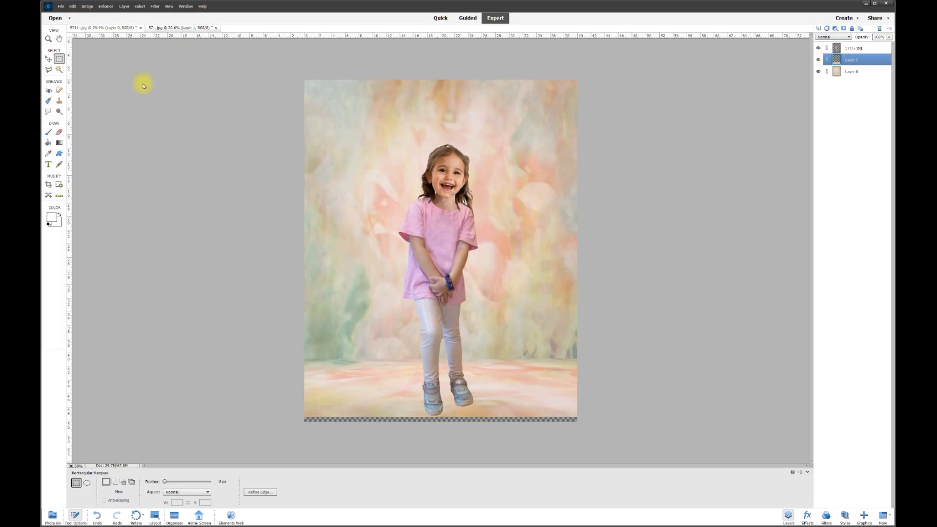
Stretch the copied floor strip downward to cover the transparent gap along the canvas's lower edge
left_click(48, 59)
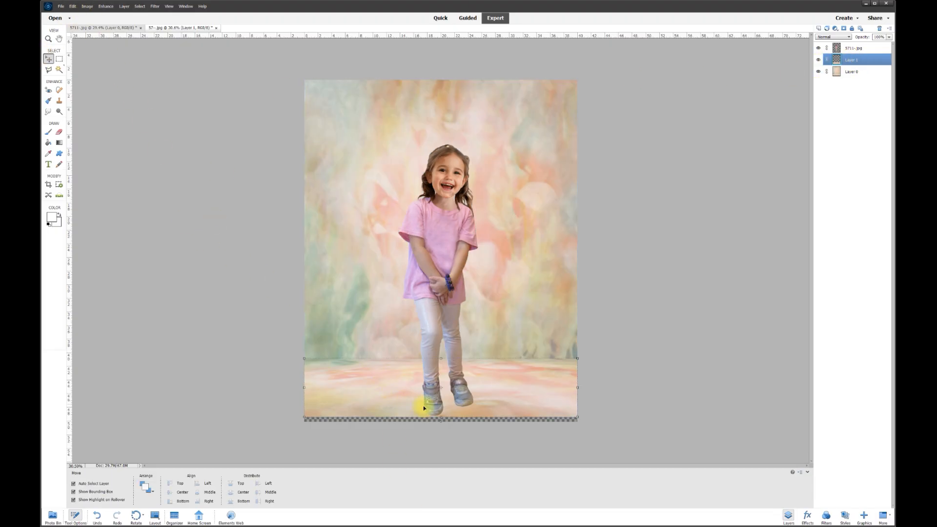
left_click_drag(442, 419, 441, 424)
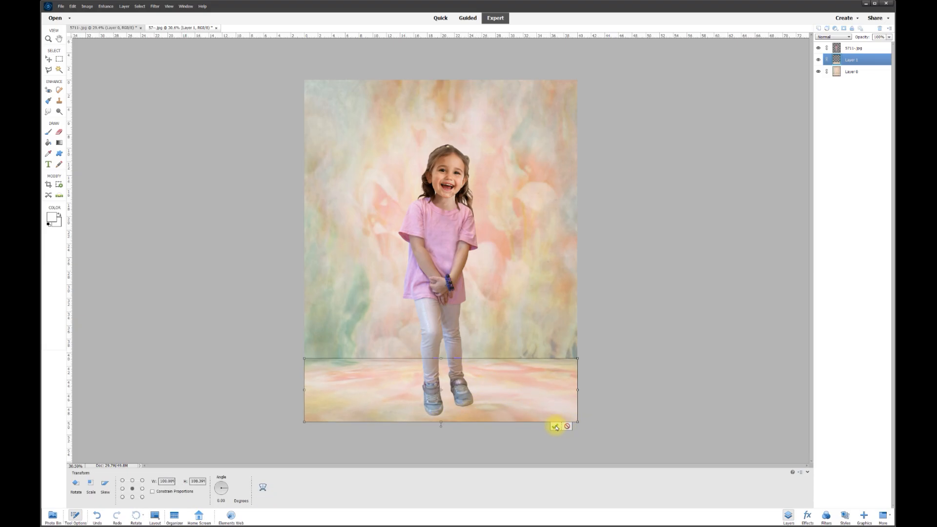
left_click(554, 427)
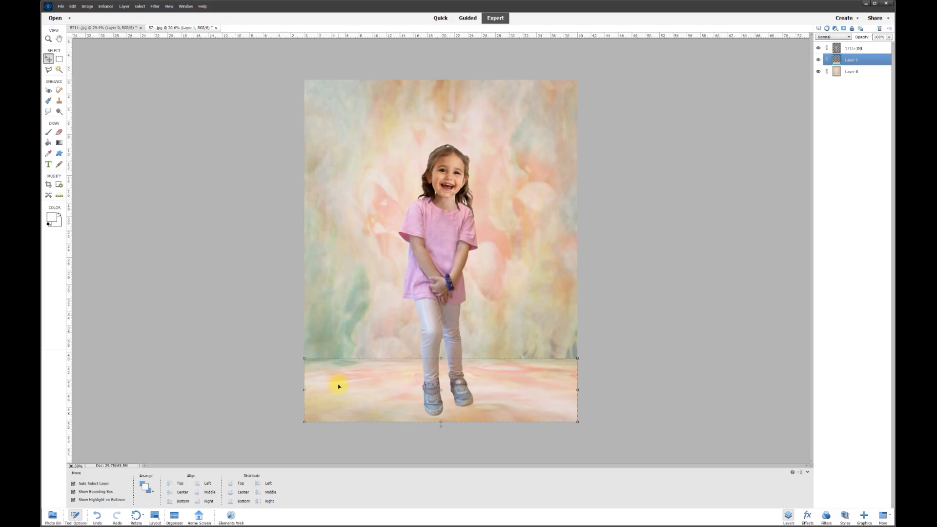
Apply a Perspective transform to the floor layer, widening its front edge symmetrically beyond both sides of the canvas
left_click(87, 6)
mouse_move(98, 21)
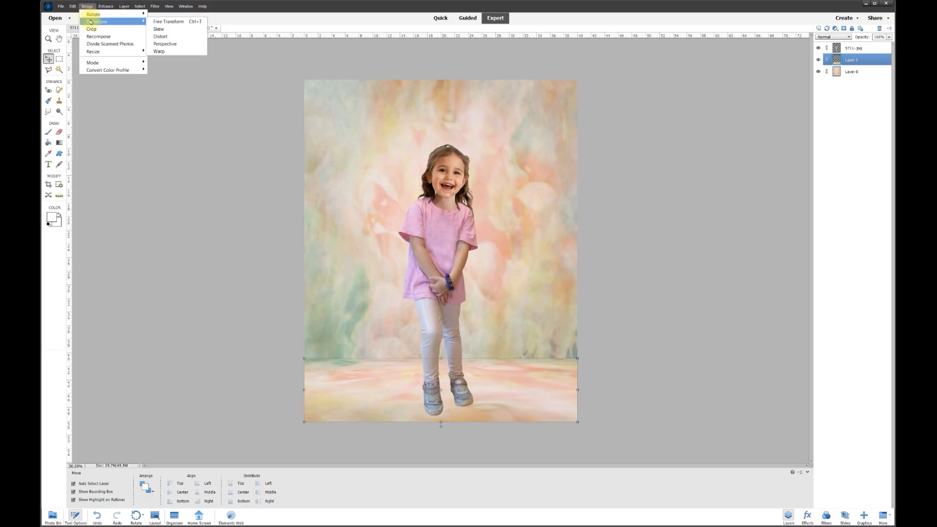
left_click(160, 45)
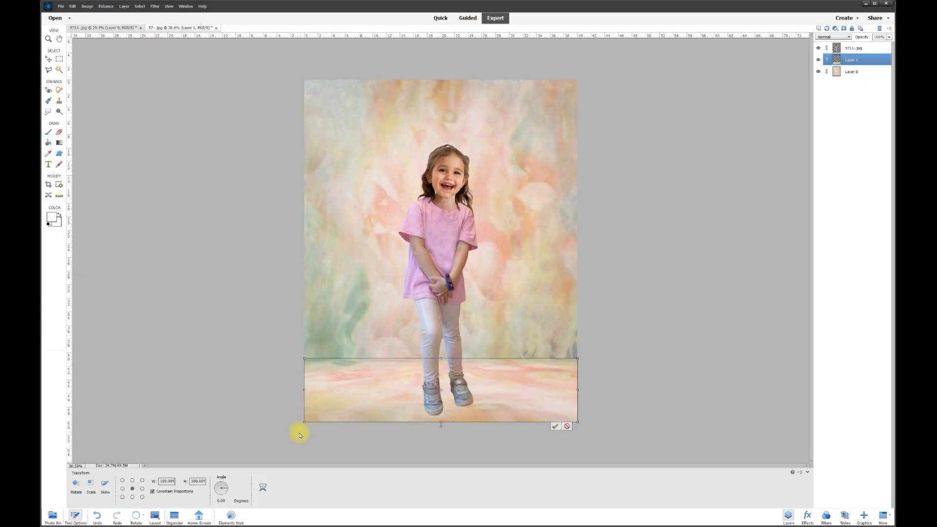
left_click_drag(305, 423, 249, 422)
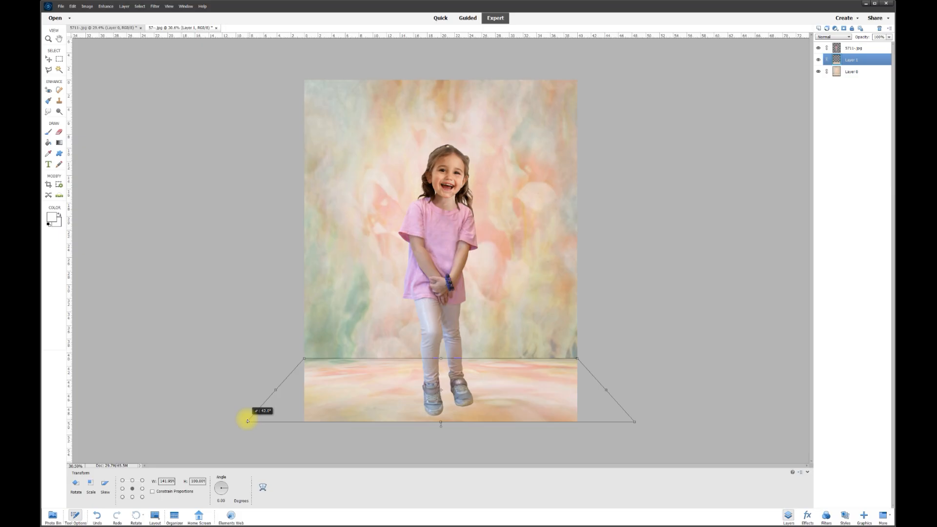
mouse_move(247, 421)
left_mouse_down()
mouse_move(299, 420)
mouse_move(250, 422)
left_mouse_up()
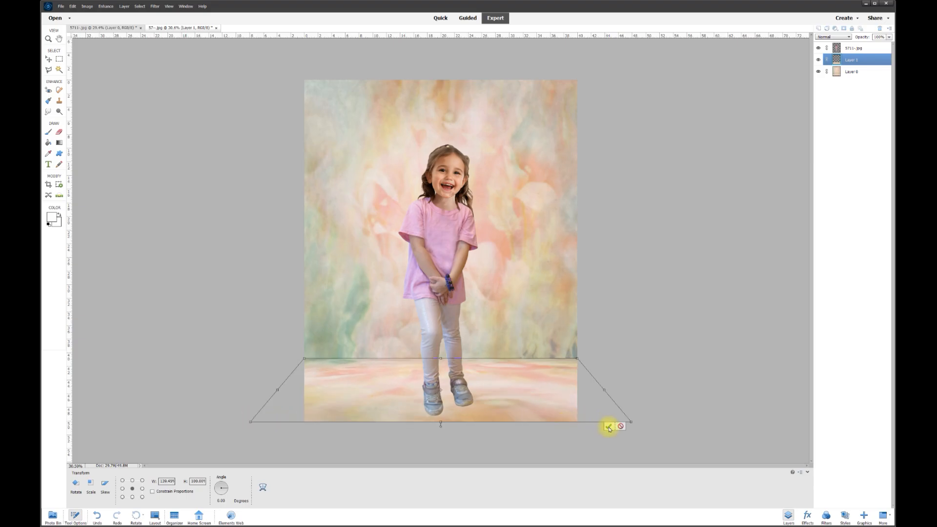
left_click(608, 428)
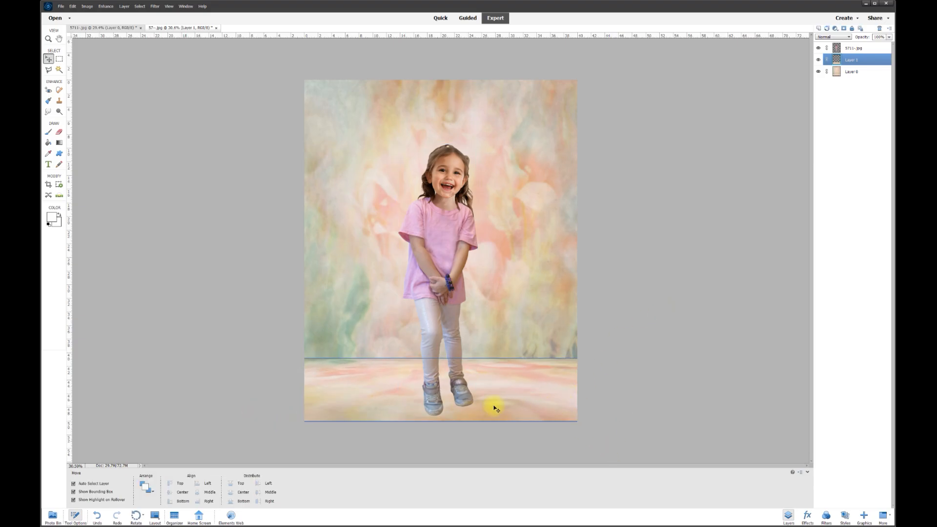
left_click(539, 445)
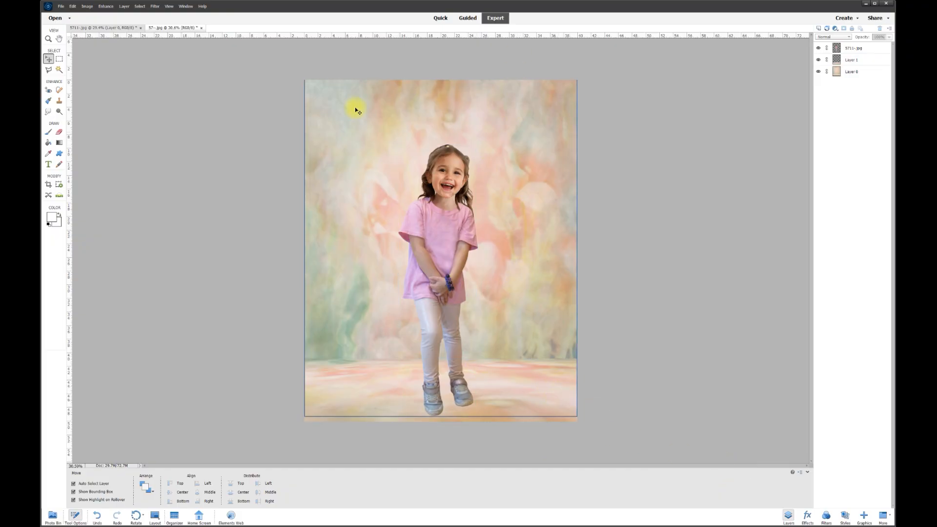
Merge the transformed floor layer down into the backdrop layer and check the result by toggling its visibility
right_click(852, 62)
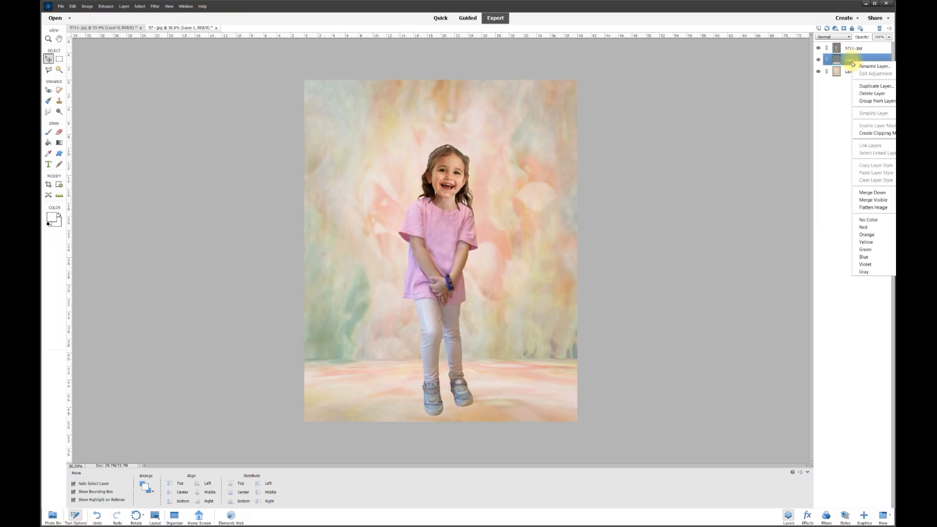
left_click(873, 192)
left_click(818, 60)
left_click(819, 60)
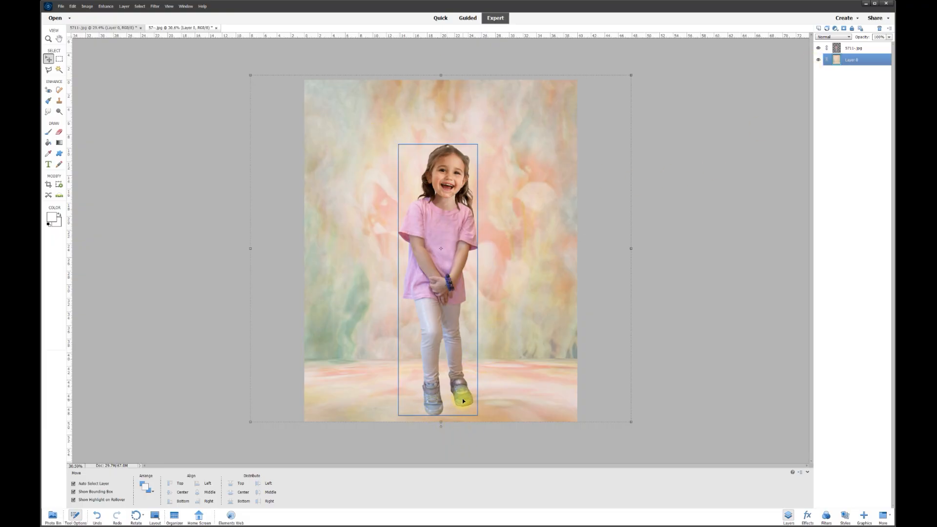
Add a new blank layer directly above the backdrop, beneath the girl's layer
scroll(459, 396, "up", 3)
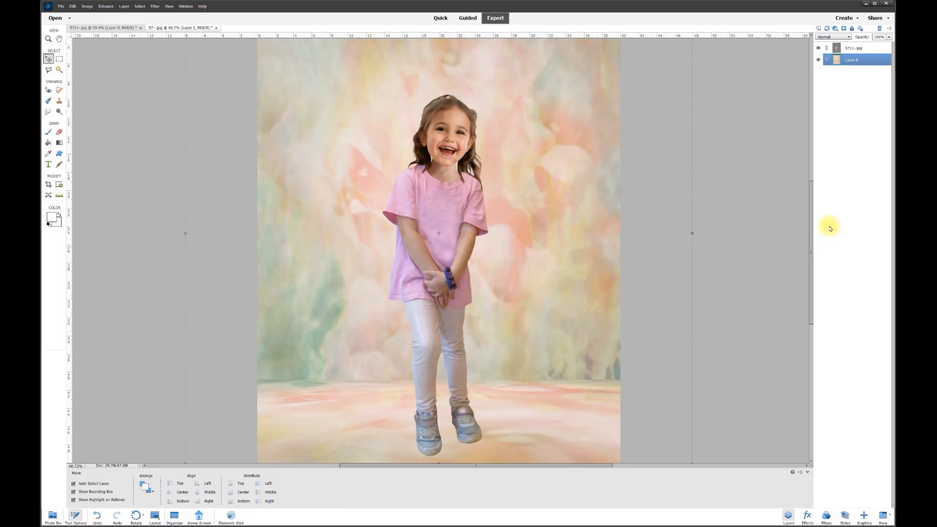
left_click_drag(814, 249, 820, 277)
scroll(464, 300, "up", 3)
left_click(804, 66)
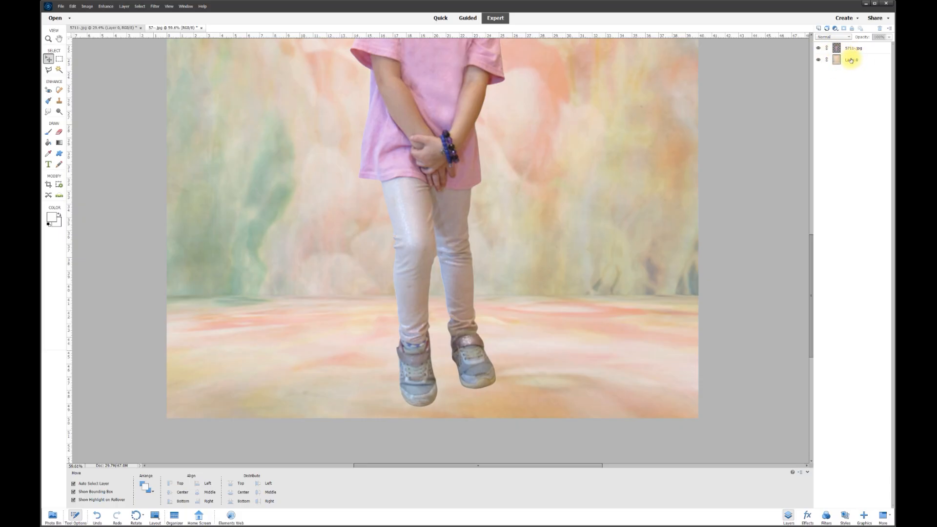
left_click(850, 61)
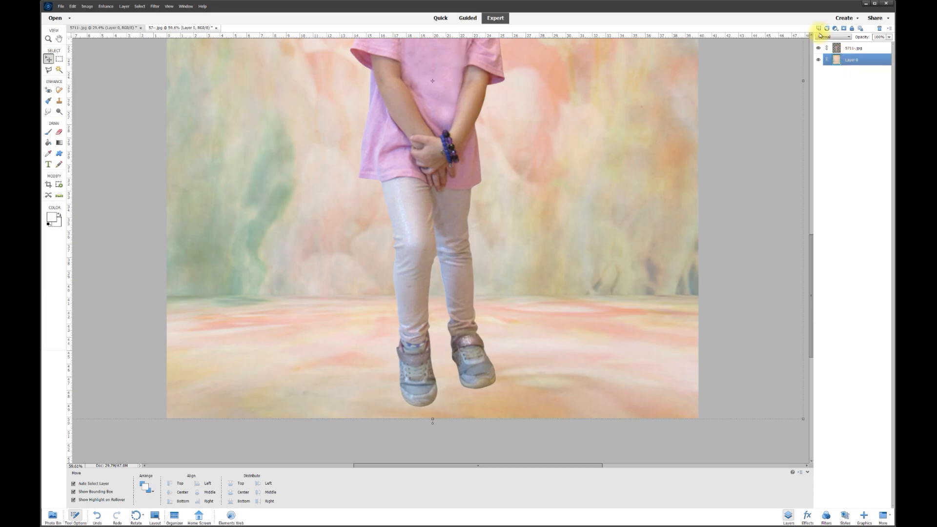
left_click(820, 30)
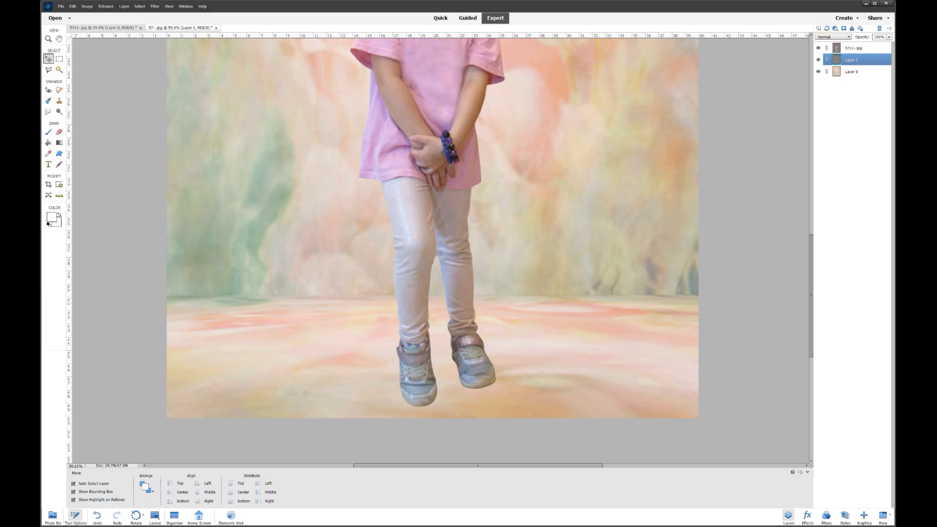
Set the foreground color to black (000000)
left_click(53, 220)
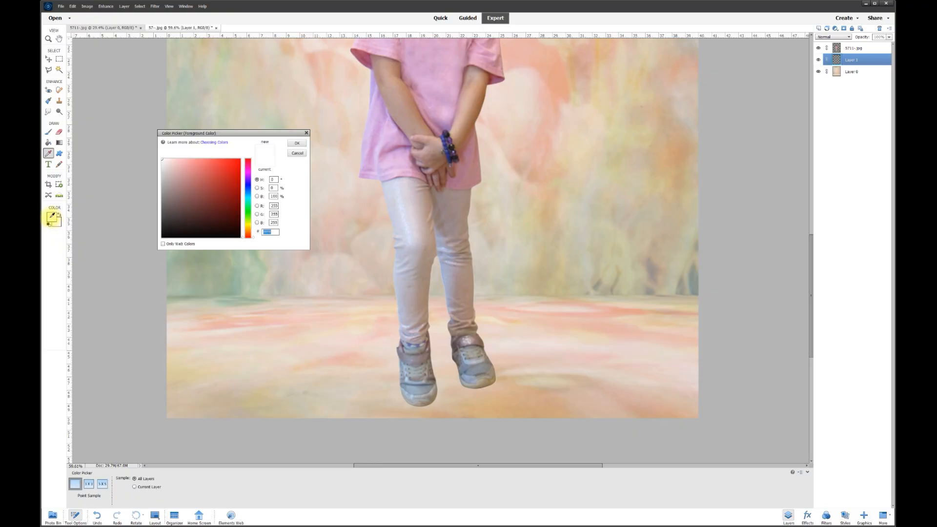
mouse_move(195, 212)
left_mouse_down()
mouse_move(172, 215)
mouse_move(156, 242)
mouse_move(219, 168)
mouse_move(180, 227)
mouse_move(156, 238)
left_mouse_up()
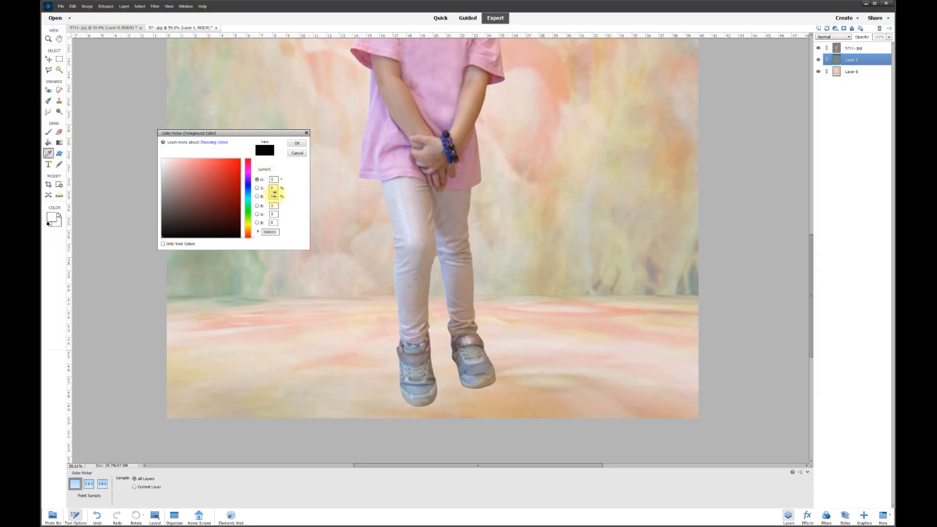
left_click(297, 142)
key("v")
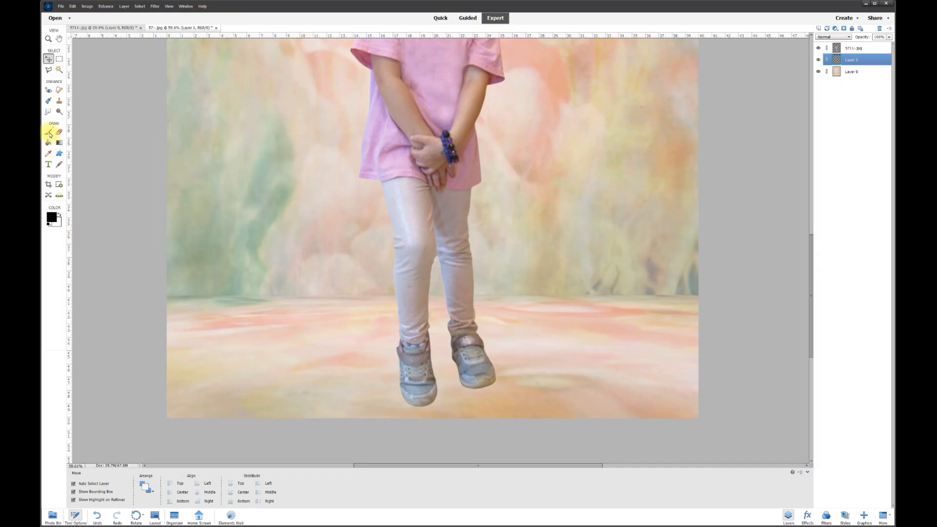
Set up the Brush tool with a soft round tip from the Default Brushes at a size of 50 px
left_click(49, 132)
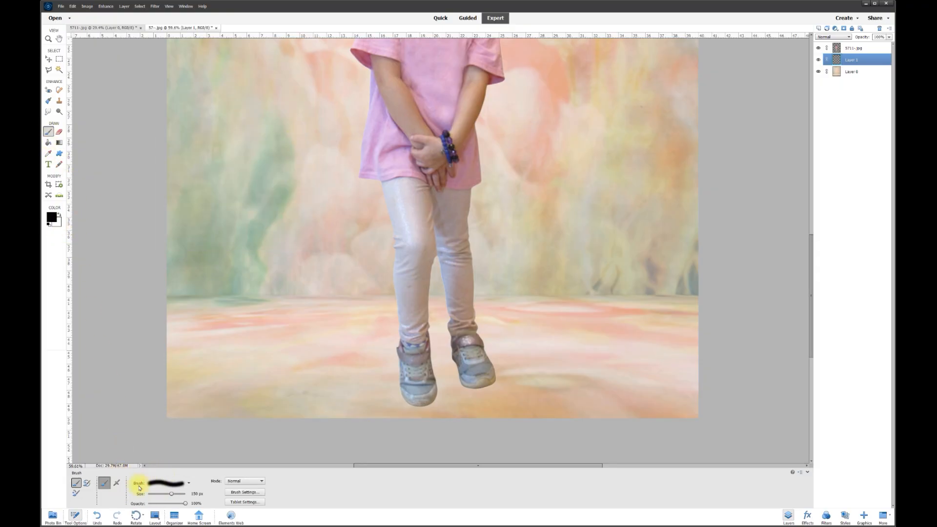
left_click(167, 484)
scroll(170, 512, "up", 2)
left_click_drag(203, 509, 203, 502)
scroll(165, 512, "down", 5)
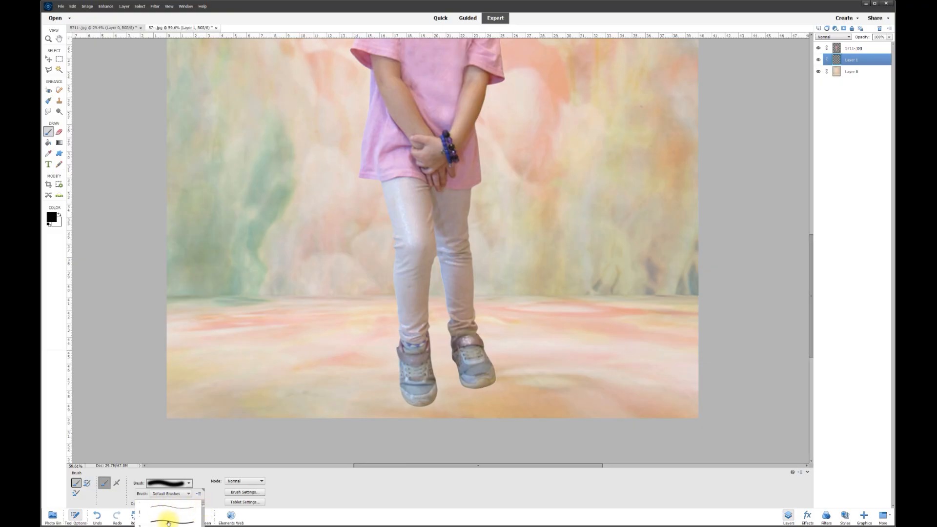
scroll(162, 522, "up", 2)
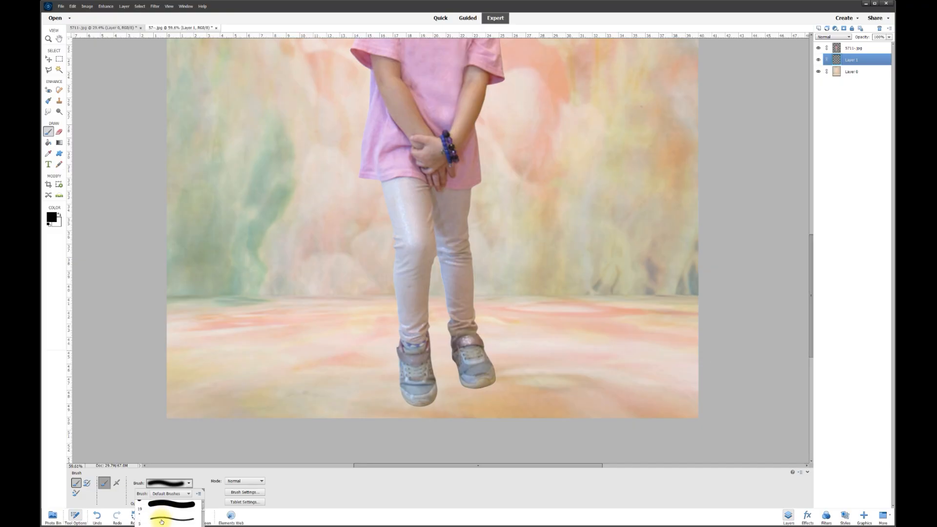
scroll(166, 522, "down", 4)
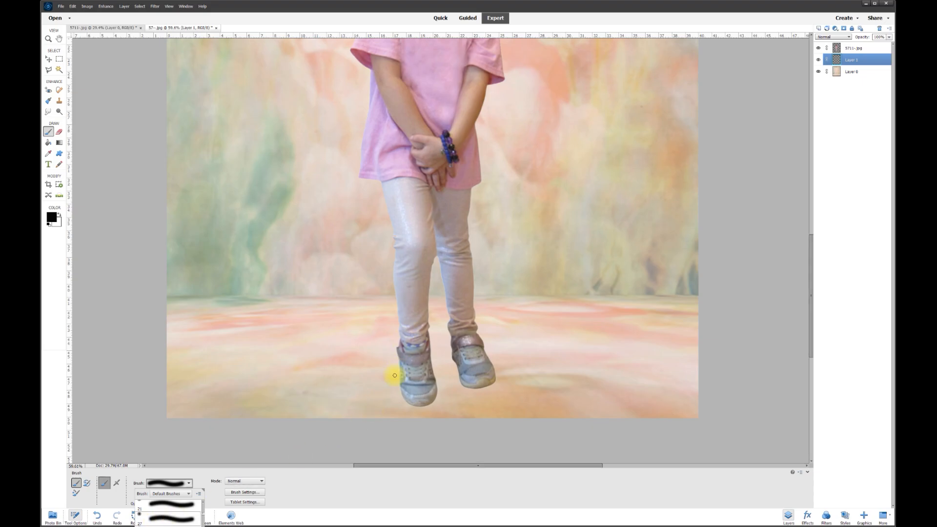
left_click(283, 487)
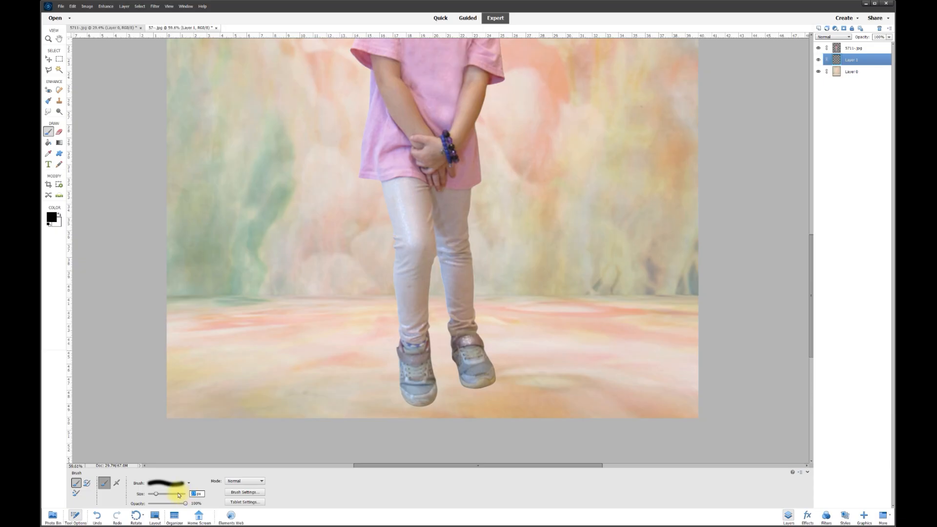
type("50")
left_click(46, 59)
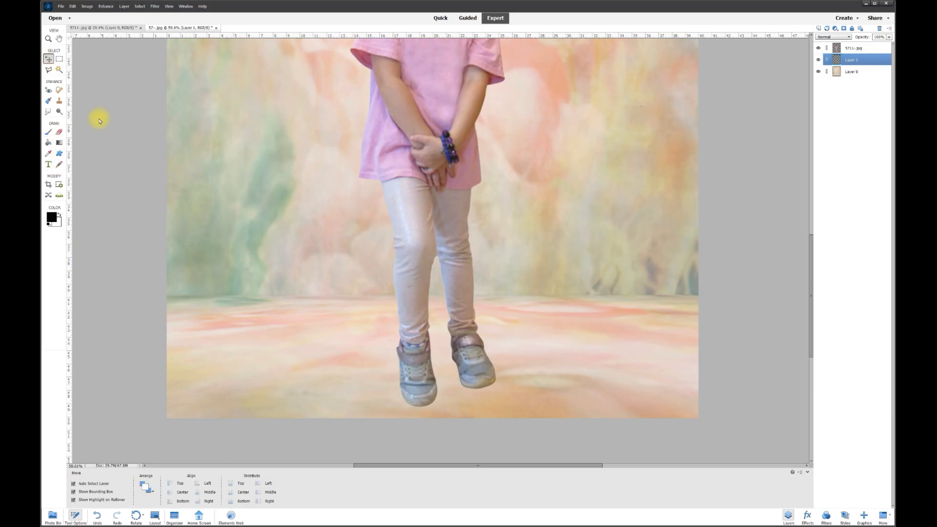
Paint a thin black contact shadow around the edges of both shoes on the blank layer beneath the girl
scroll(366, 341, "up", 5)
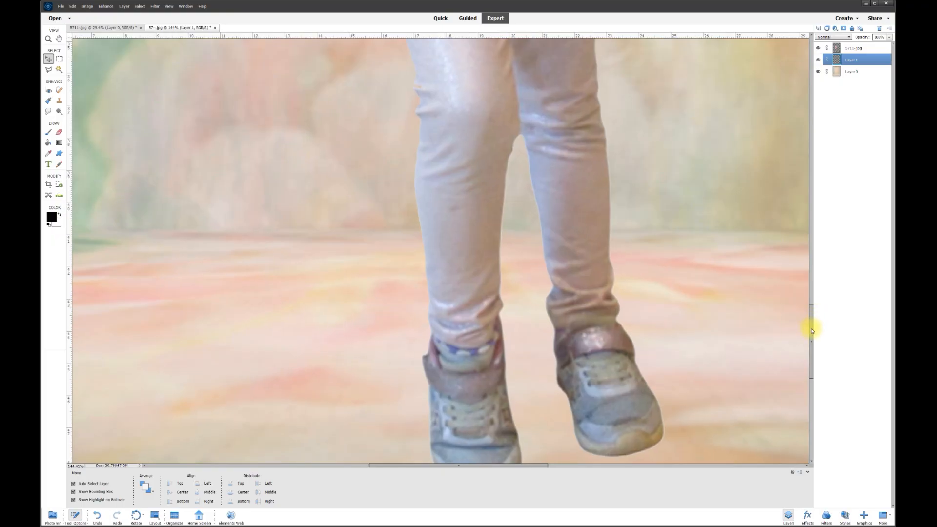
left_click_drag(812, 327, 811, 349)
left_click_drag(526, 466, 559, 466)
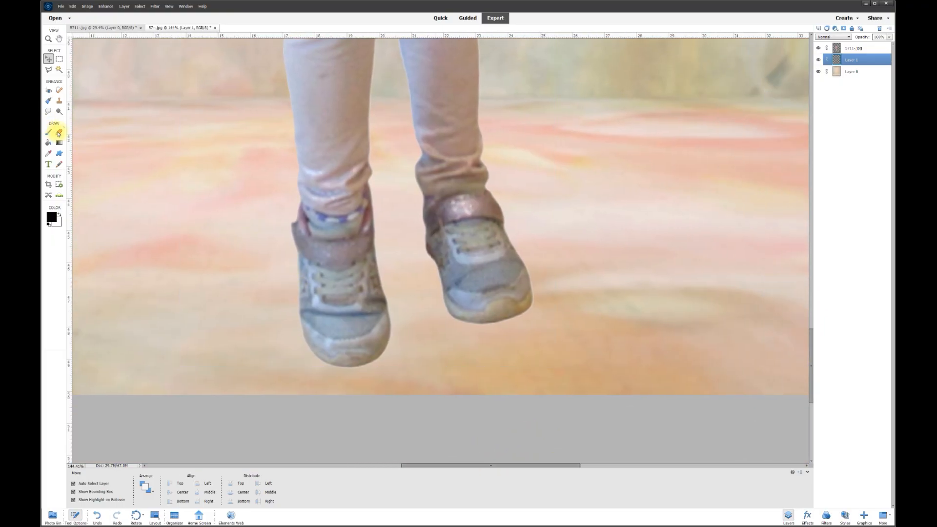
left_click(48, 132)
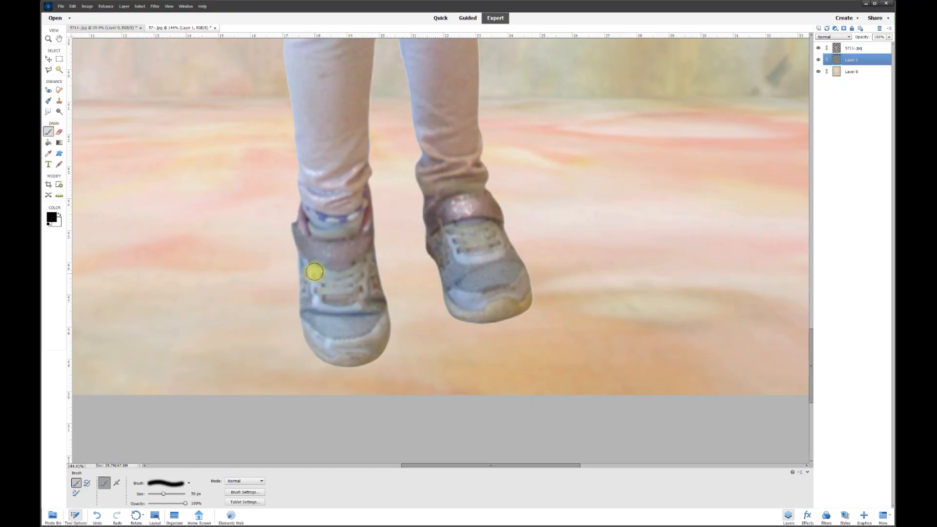
left_click_drag(308, 270, 310, 292)
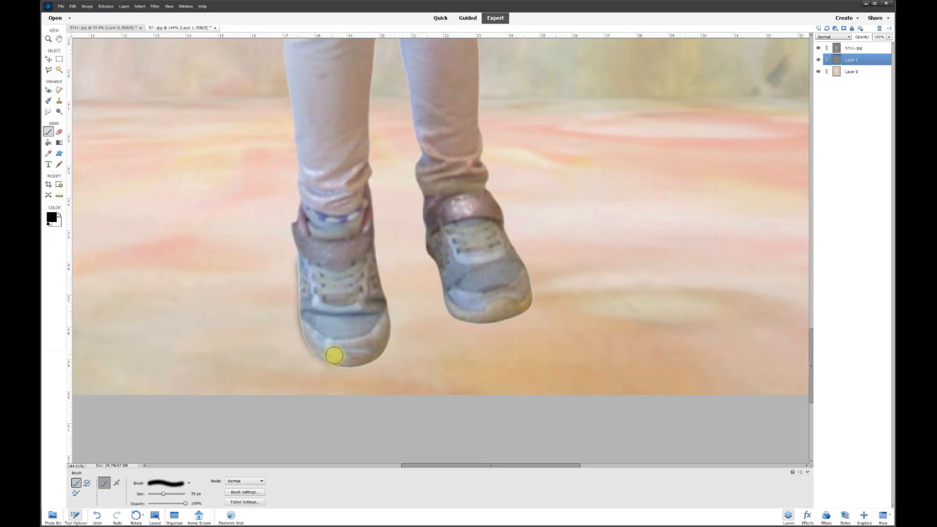
mouse_move(342, 357)
left_mouse_down()
mouse_move(364, 353)
mouse_move(382, 332)
mouse_move(370, 263)
left_mouse_up()
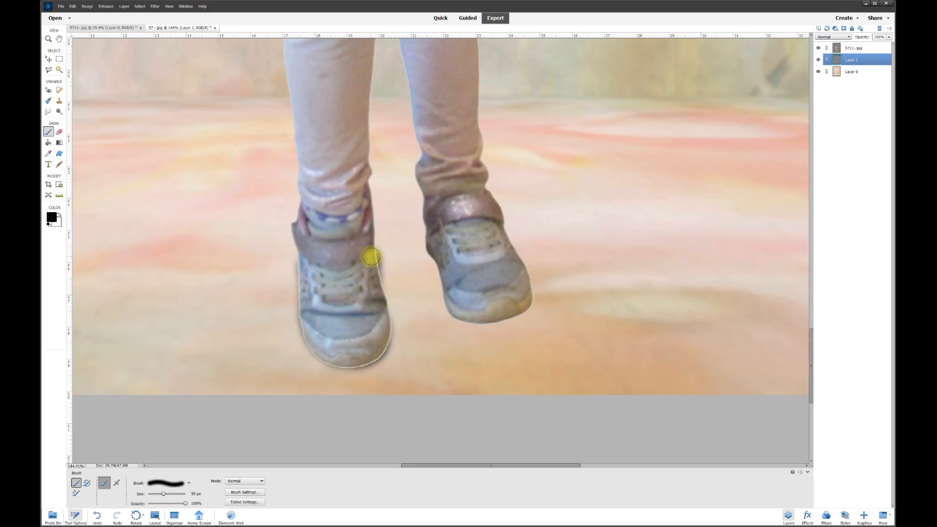
mouse_move(370, 254)
left_mouse_down()
mouse_move(297, 257)
mouse_move(309, 292)
left_mouse_up()
mouse_move(425, 243)
left_mouse_down()
mouse_move(437, 223)
mouse_move(456, 306)
mouse_move(493, 316)
left_mouse_up()
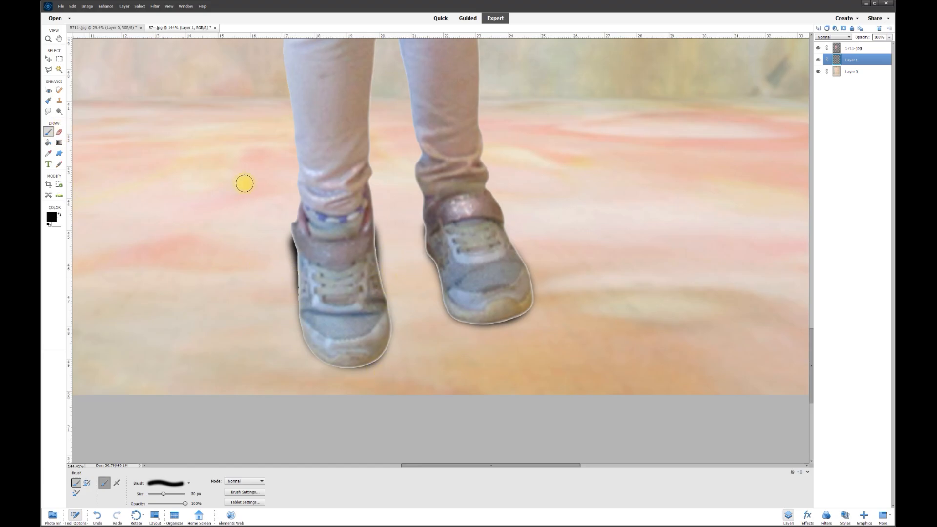
Make the girl's layer active and toggle its visibility to check the shoe outlines against the painted shadow
left_click(48, 59)
left_click(328, 195)
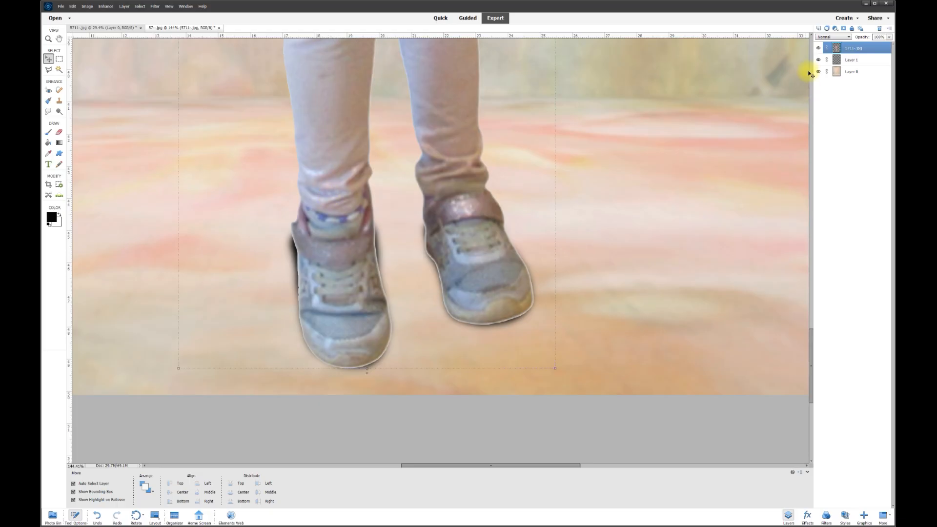
left_click(819, 48)
left_click(819, 47)
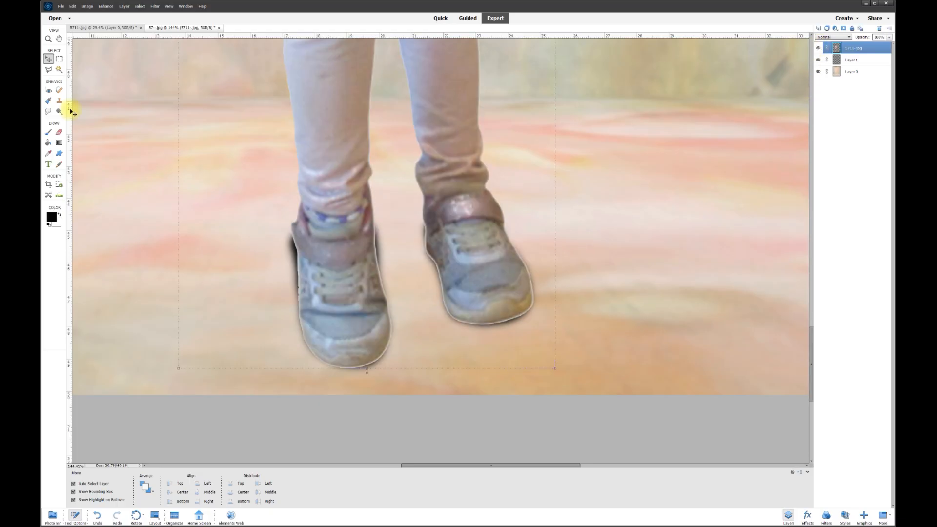
Erase the light fringe around both shoes on the girl's layer with a small soft eraser
left_click(59, 131)
scroll(307, 296, "up", 3)
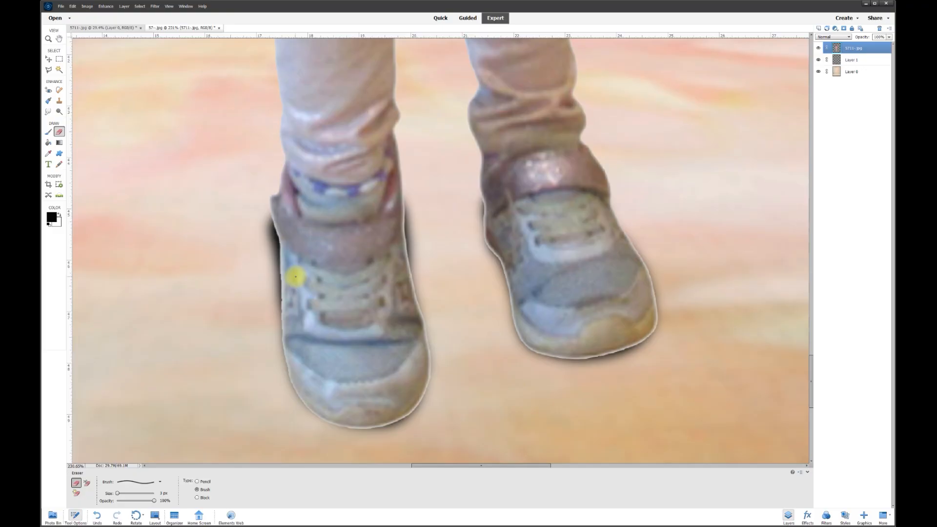
scroll(294, 277, "up", 1)
left_click(162, 493)
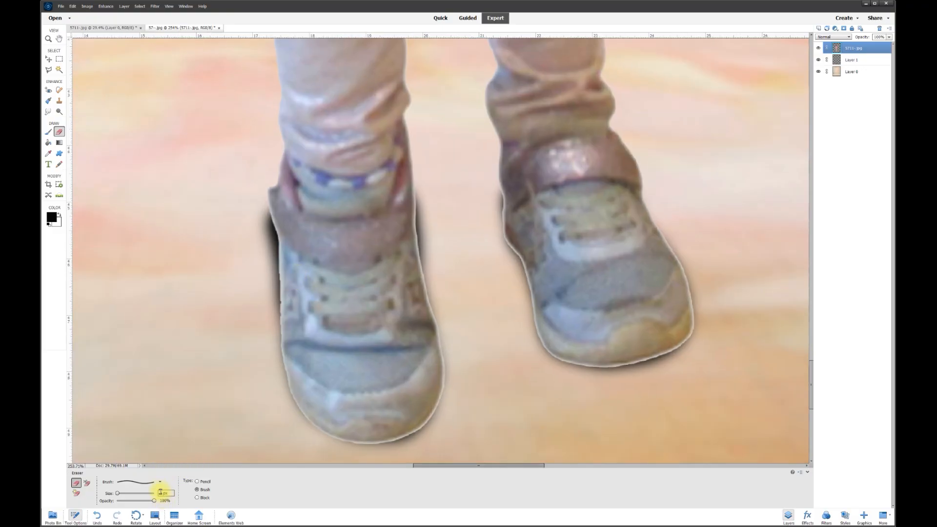
left_click(160, 483)
left_click(151, 524)
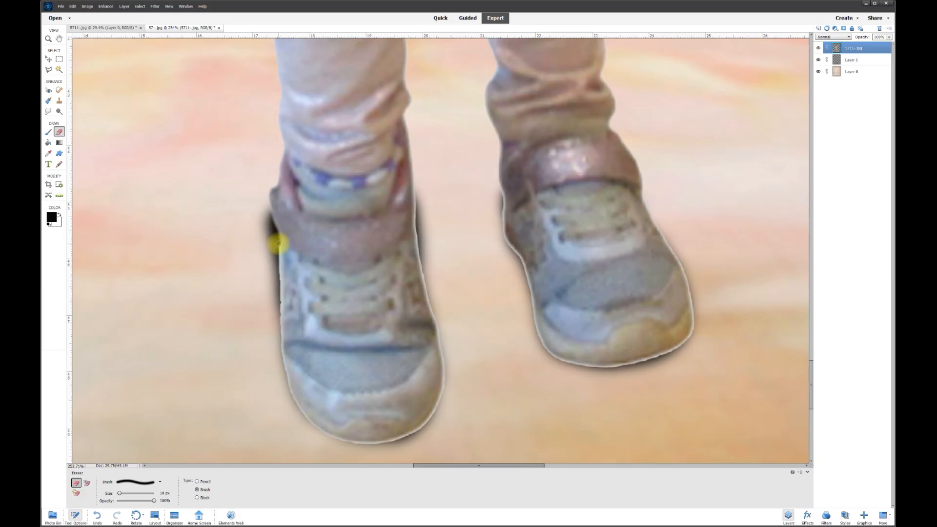
mouse_move(280, 314)
left_mouse_down()
mouse_move(290, 398)
mouse_move(330, 439)
mouse_move(386, 444)
mouse_move(434, 417)
mouse_move(443, 350)
mouse_move(413, 177)
left_mouse_up()
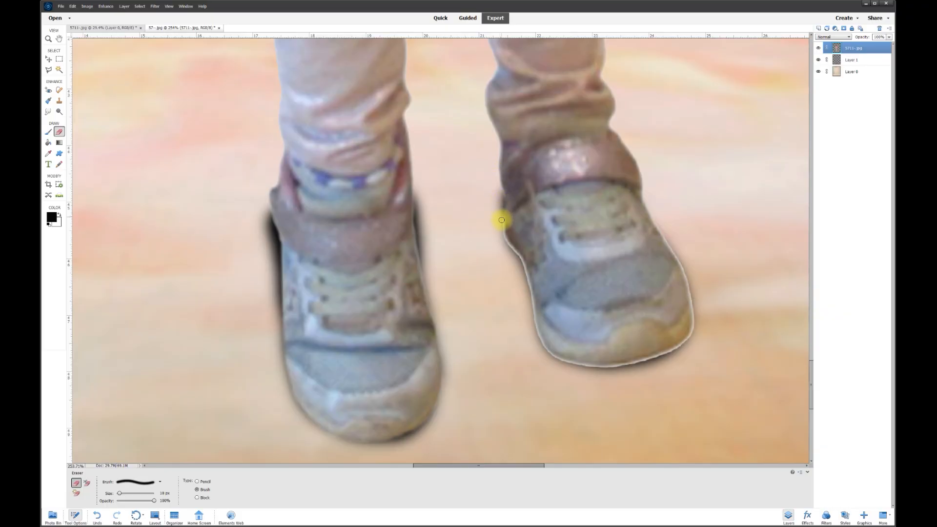
left_click_drag(516, 252, 536, 326)
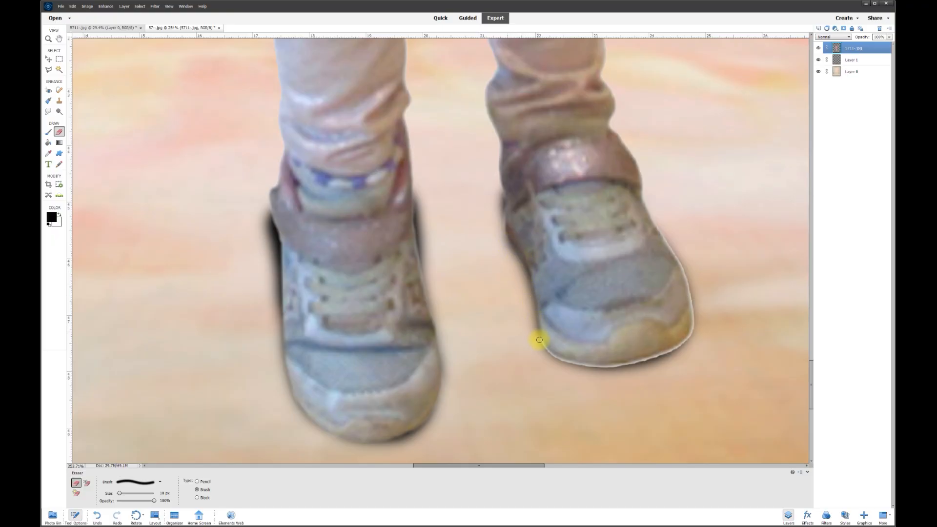
mouse_move(562, 359)
left_mouse_down()
mouse_move(605, 368)
mouse_move(655, 358)
mouse_move(680, 348)
mouse_move(696, 306)
mouse_move(697, 314)
mouse_move(684, 263)
mouse_move(640, 197)
mouse_move(613, 103)
left_mouse_up()
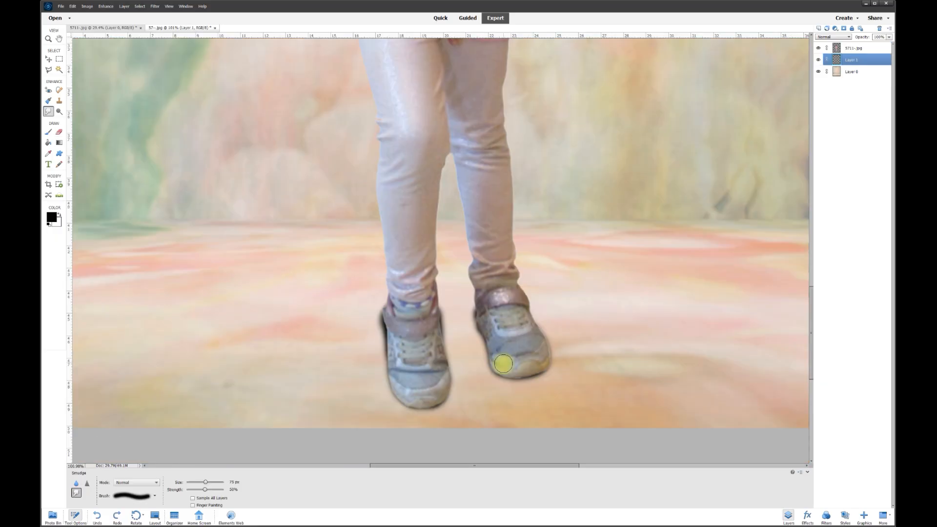
Set the contact shadow layer's opacity to 50% and compare the result by toggling the layer's visibility
scroll(504, 363, "down", 1)
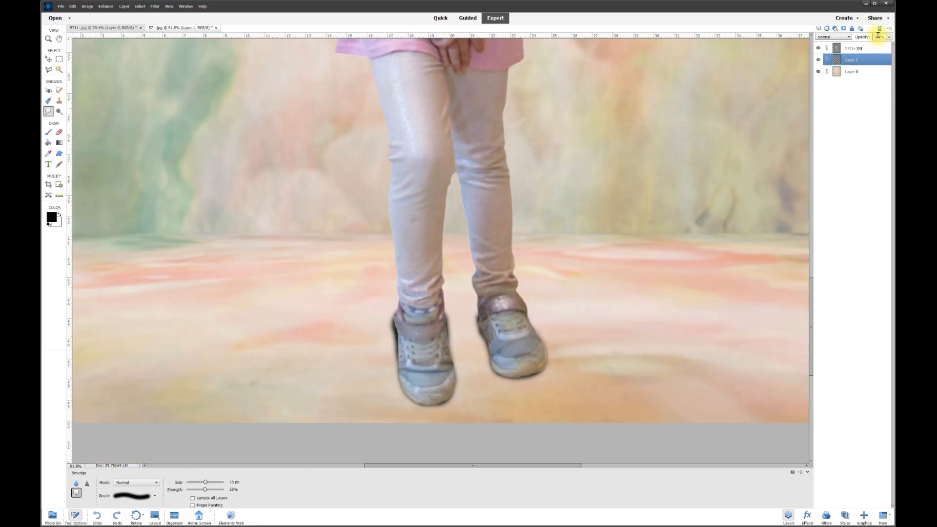
left_click_drag(887, 46, 813, 45)
type("50")
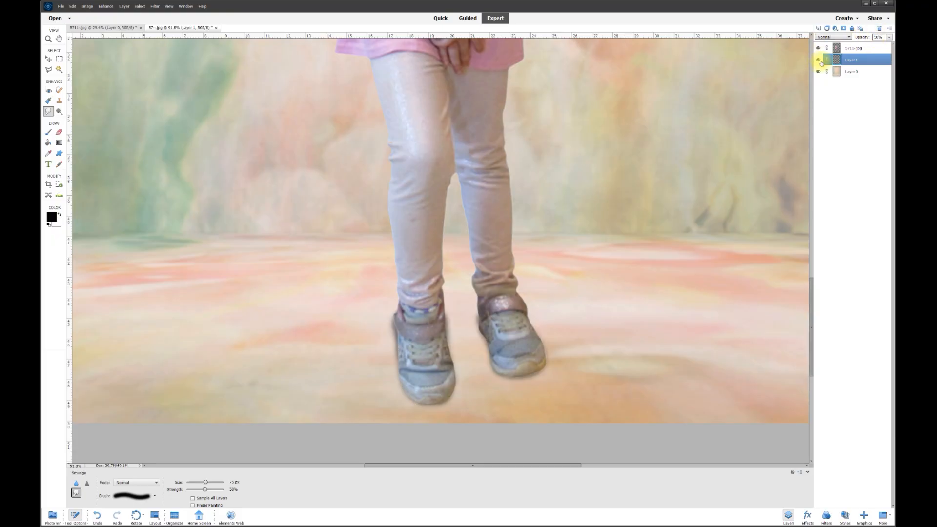
left_click(820, 60)
left_click(819, 60)
left_click(820, 60)
left_click(820, 60)
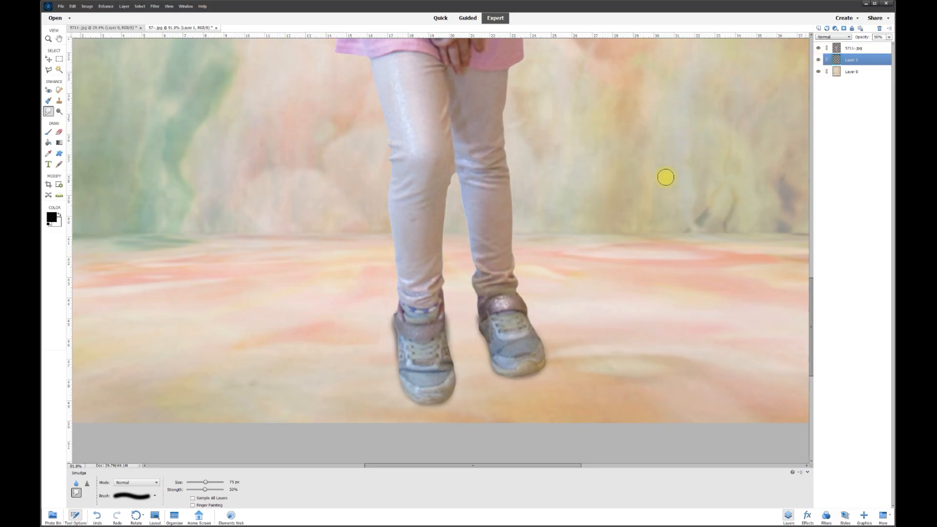
Paint one soft black 500 px brush spot between the shoes on a new layer above the contact shadow
scroll(561, 277, "down", 5)
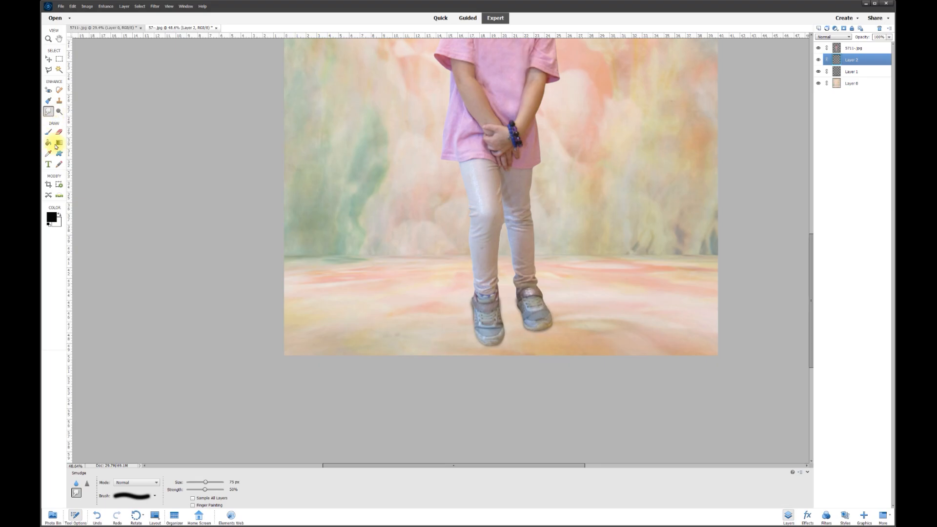
left_click(49, 133)
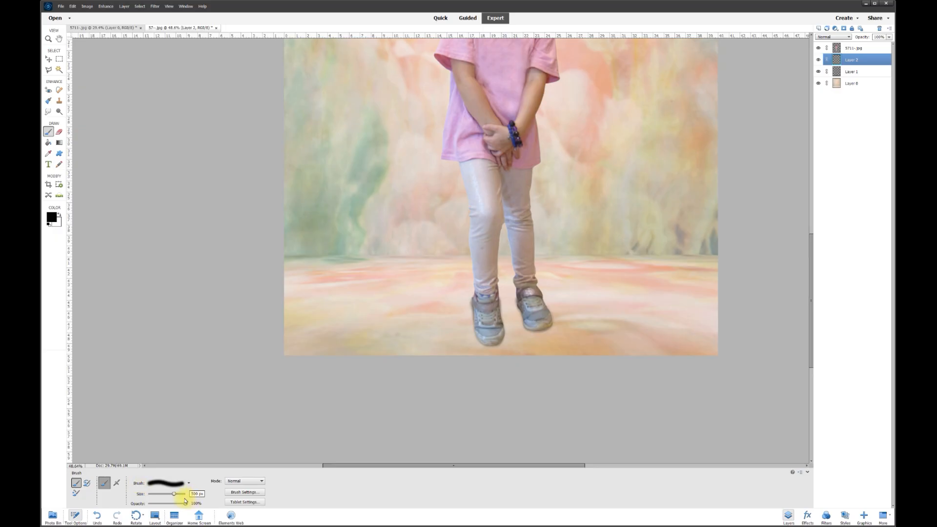
left_click(508, 310)
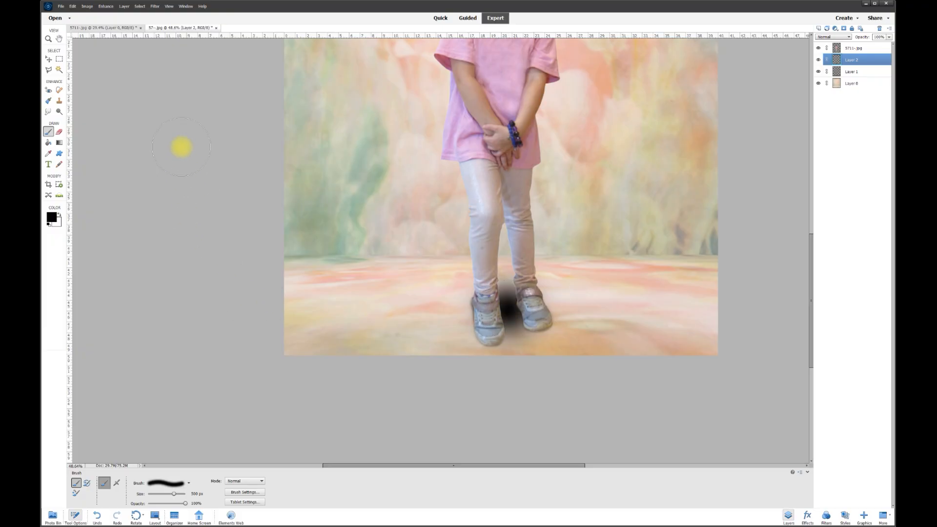
Smudge the black spot outward to both sides with a 250 px Smudge tool, forming a wide floor shadow beneath the feet, and review the whole figure
left_click(48, 112)
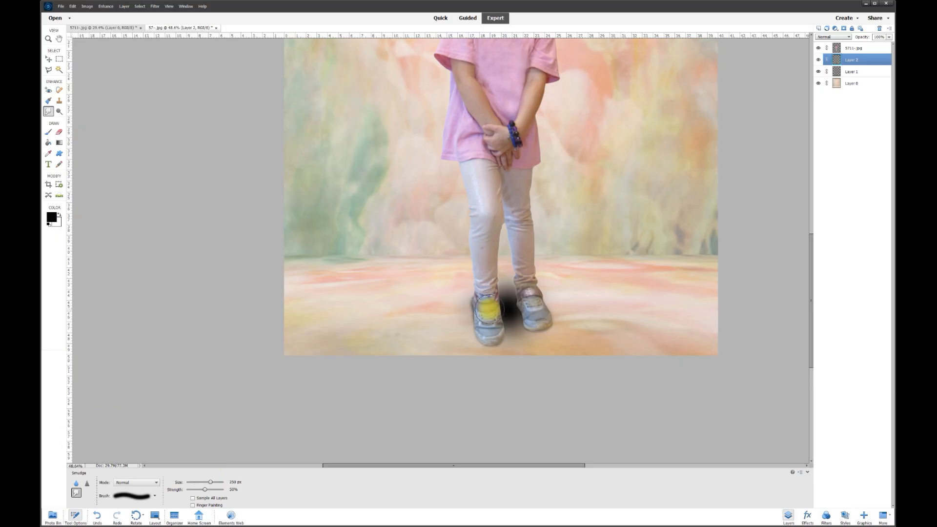
left_click_drag(492, 307, 450, 307)
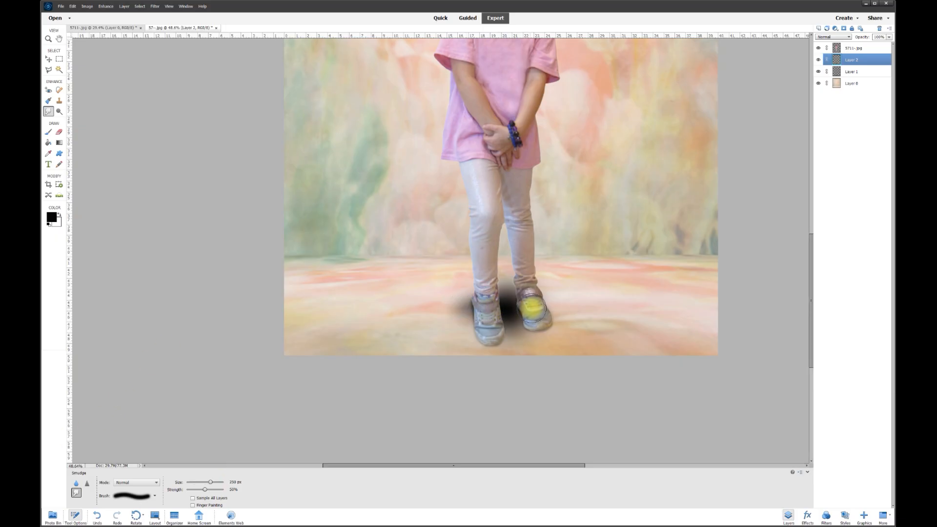
left_click_drag(550, 304, 559, 303)
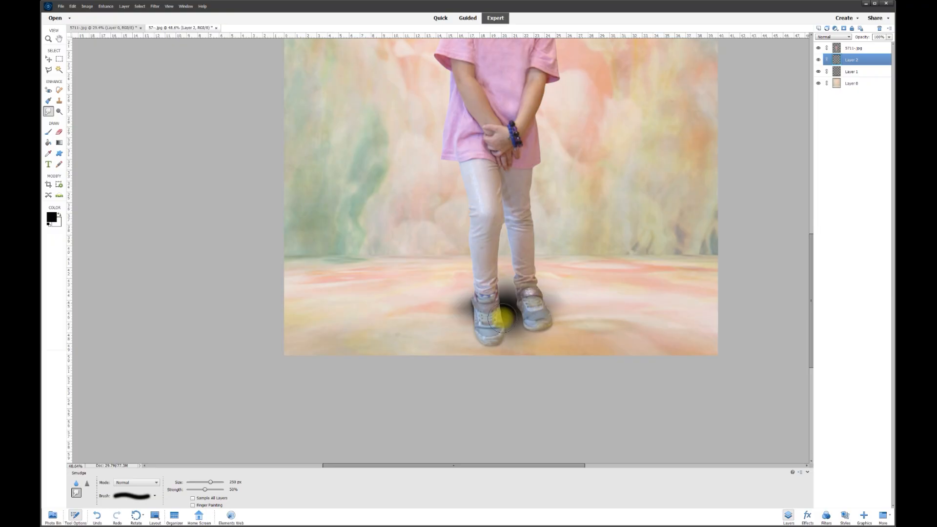
mouse_move(471, 316)
left_mouse_down()
mouse_move(507, 326)
mouse_move(476, 332)
mouse_move(547, 310)
mouse_move(527, 301)
mouse_move(567, 239)
mouse_move(550, 314)
mouse_move(573, 300)
left_mouse_up()
left_click_drag(458, 308, 449, 309)
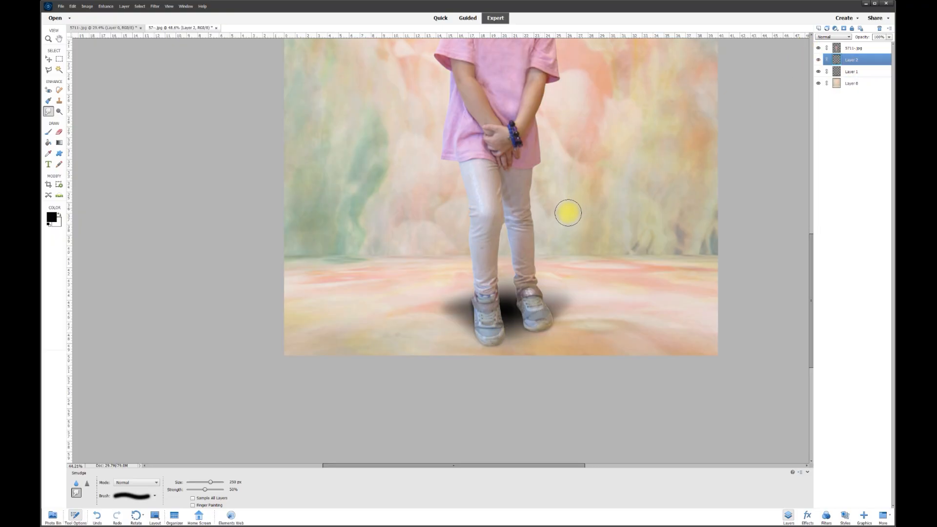
scroll(566, 215, "down", 3)
scroll(512, 268, "up", 4)
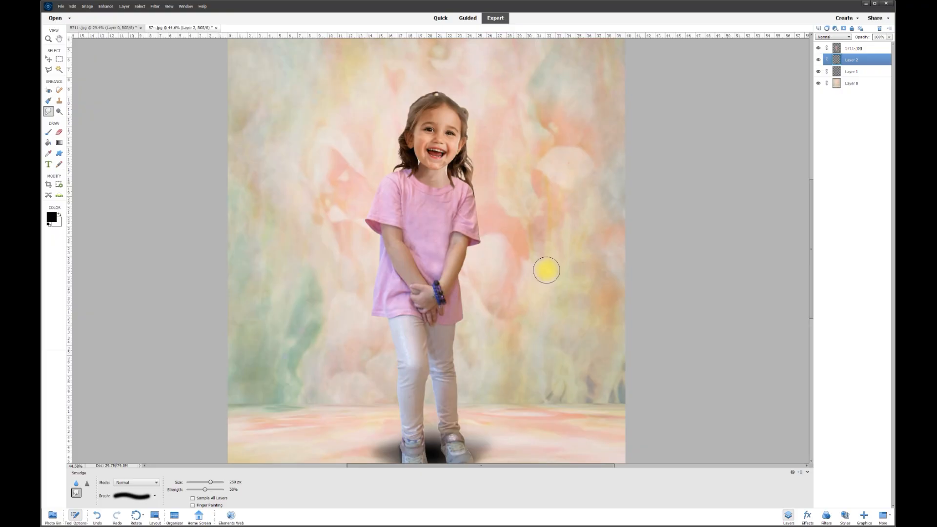
left_click_drag(811, 261, 811, 279)
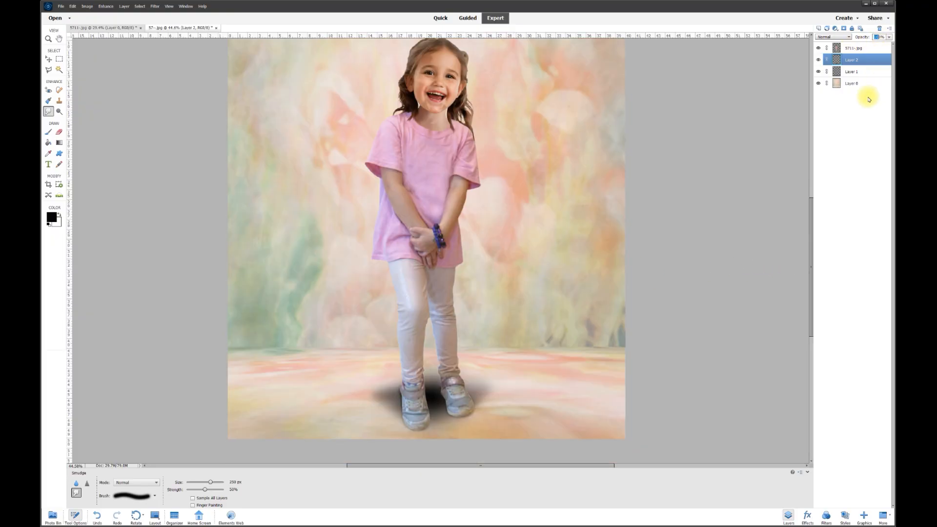
Set the floor shadow layer's opacity to 40% and compare the result by toggling that layer's visibility
left_click(819, 60)
left_click(819, 60)
left_click(819, 60)
left_click(820, 60)
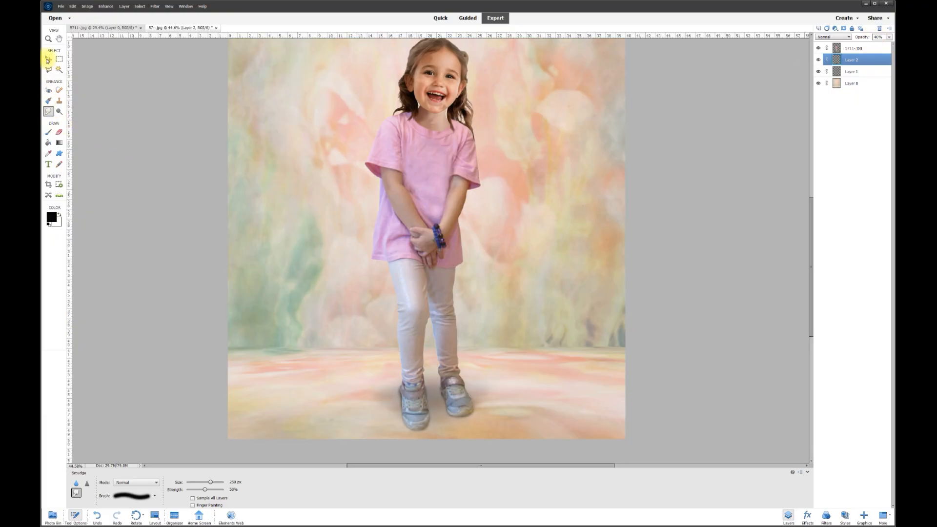
left_click(49, 59)
left_click(819, 60)
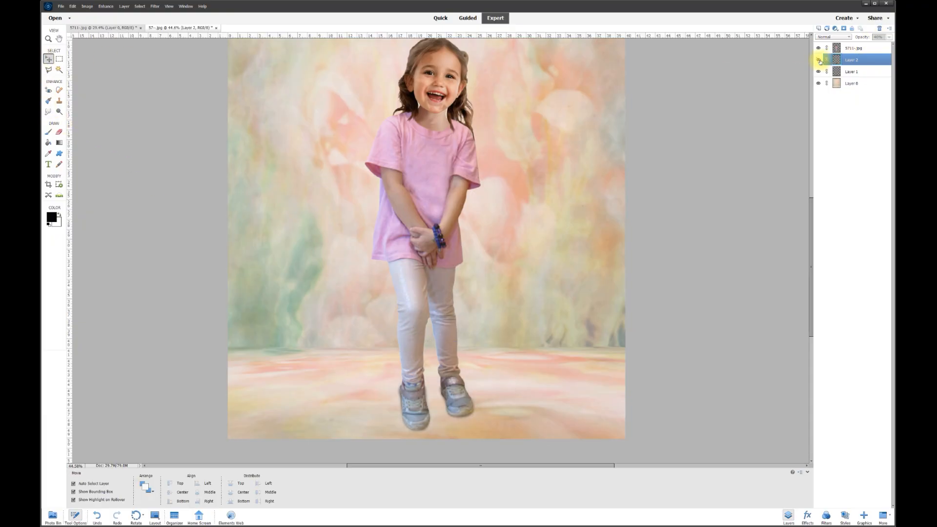
left_click(820, 60)
left_click(820, 60)
left_click(819, 60)
Review the whole composite with and without the floor shadow layer
key("ctrl+0")
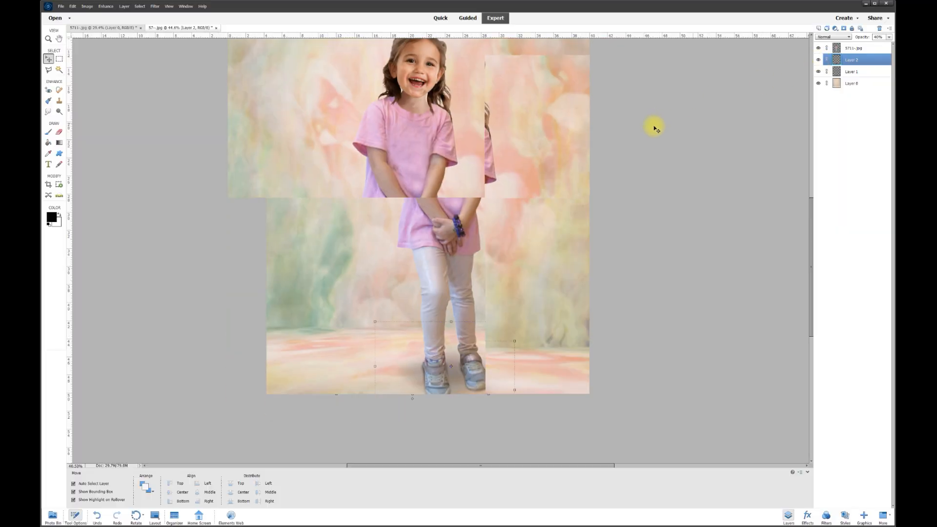
left_click(819, 60)
left_click(820, 60)
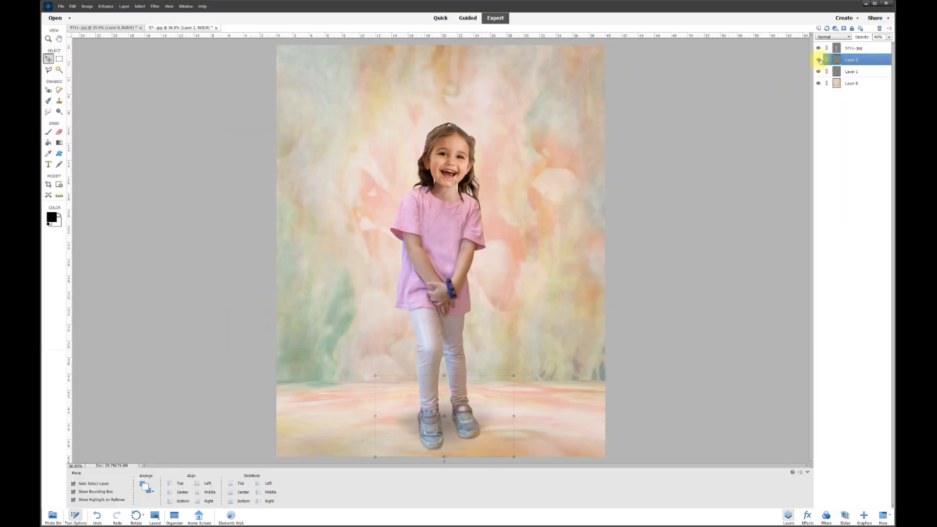
left_click(819, 60)
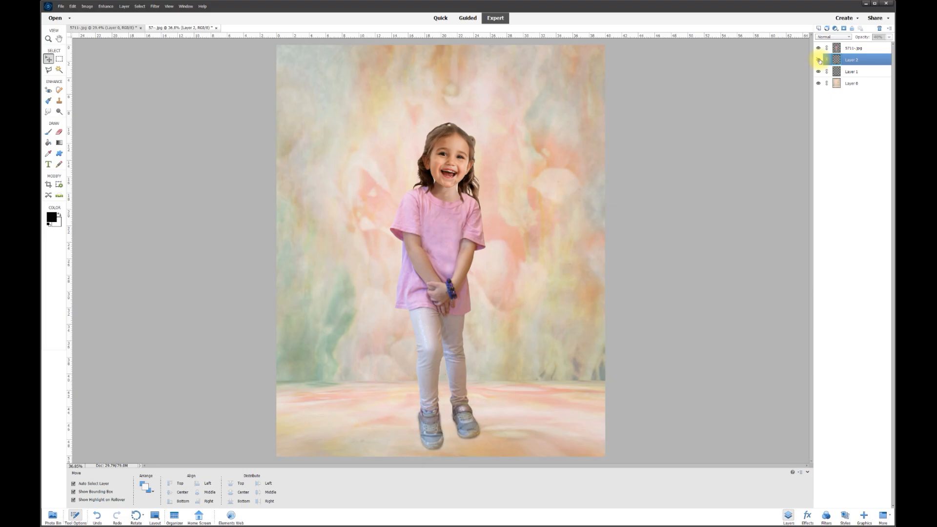
left_click(819, 60)
left_click(705, 267)
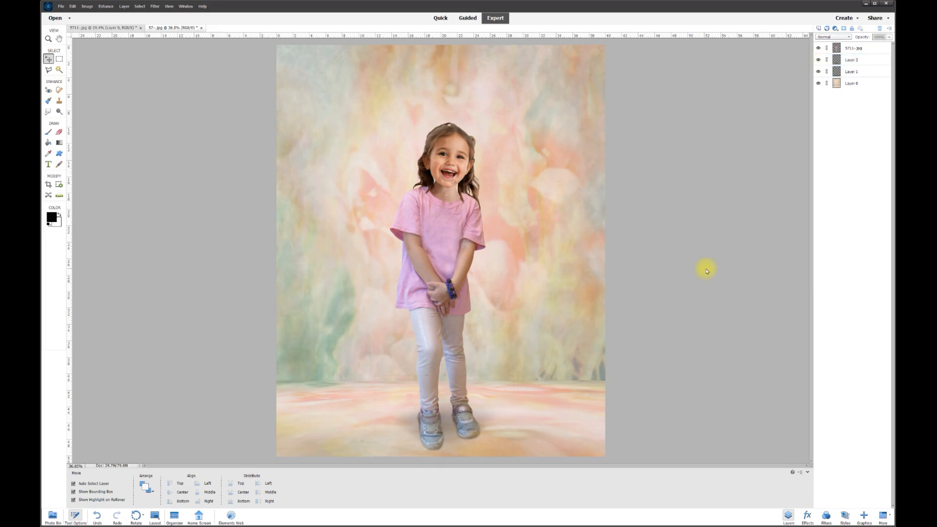
scroll(564, 220, "down", 2)
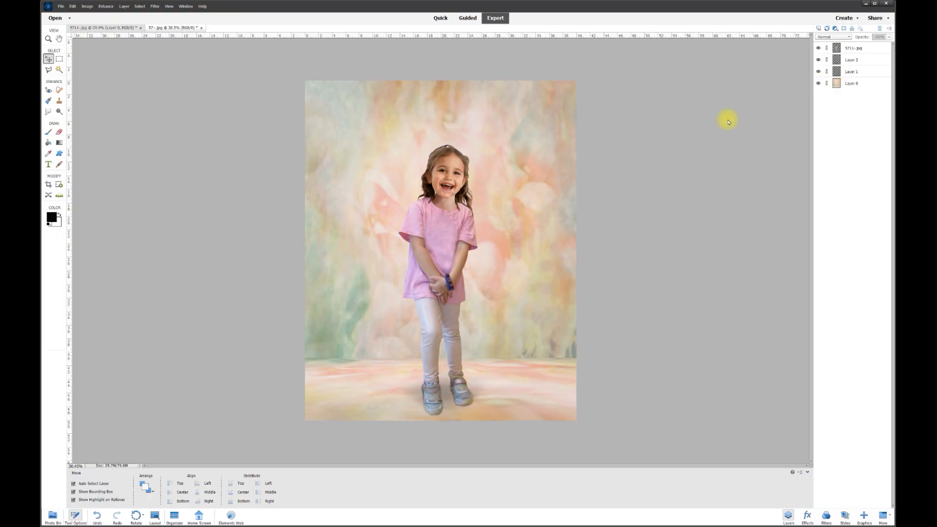
Duplicate the backdrop layer, then hide the original and select the copy
right_click(851, 84)
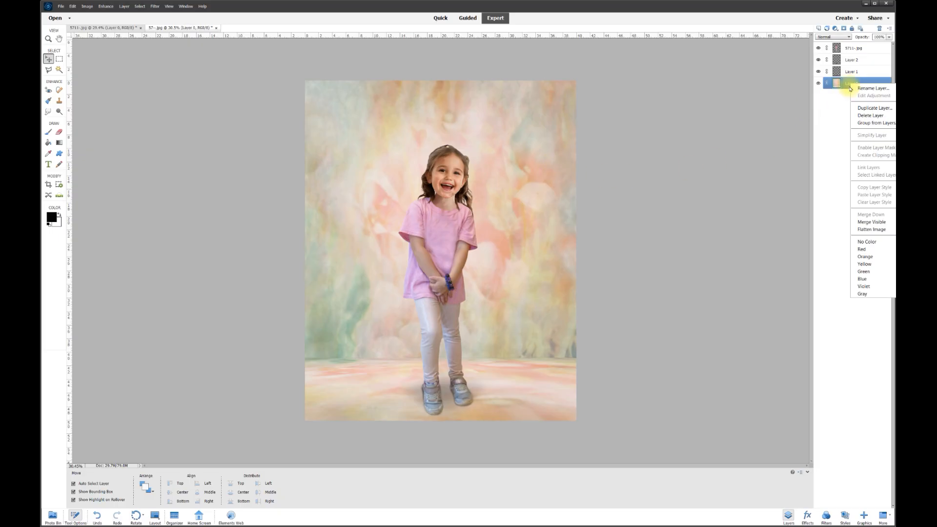
left_click(871, 108)
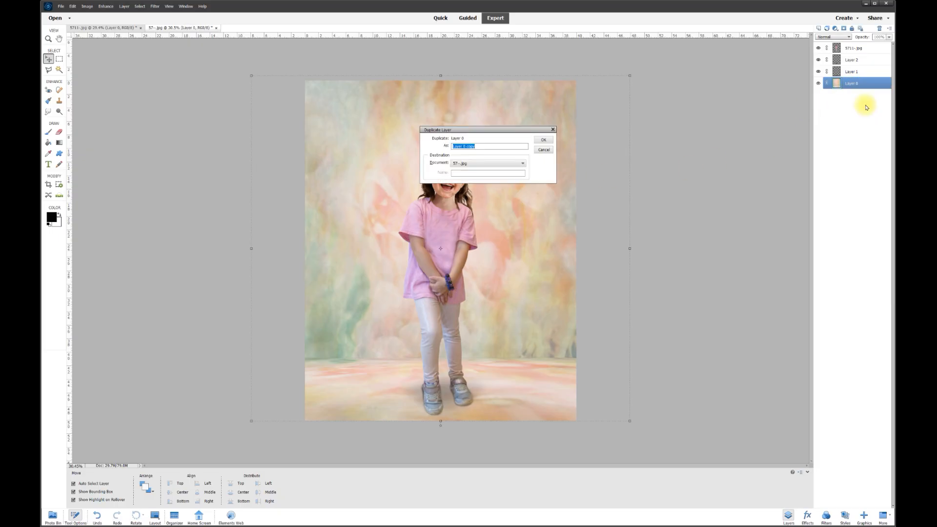
left_click(544, 140)
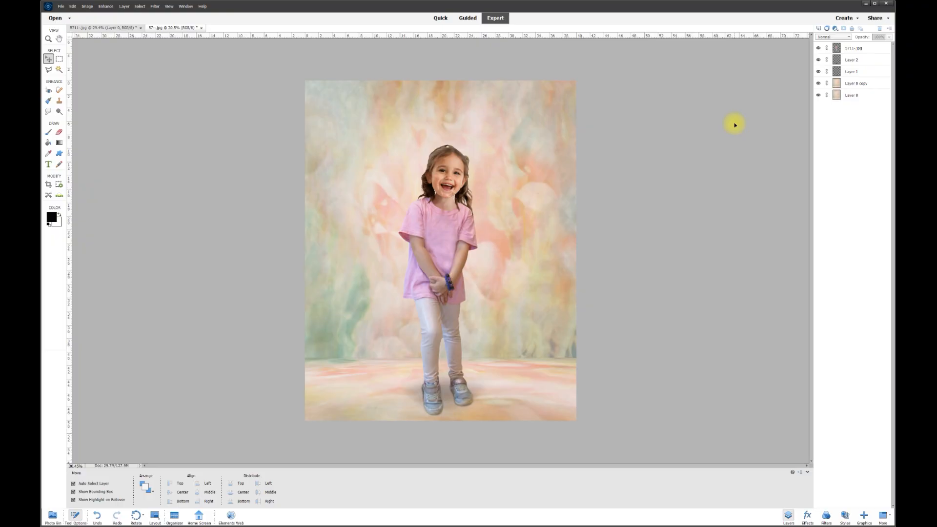
left_click(818, 95)
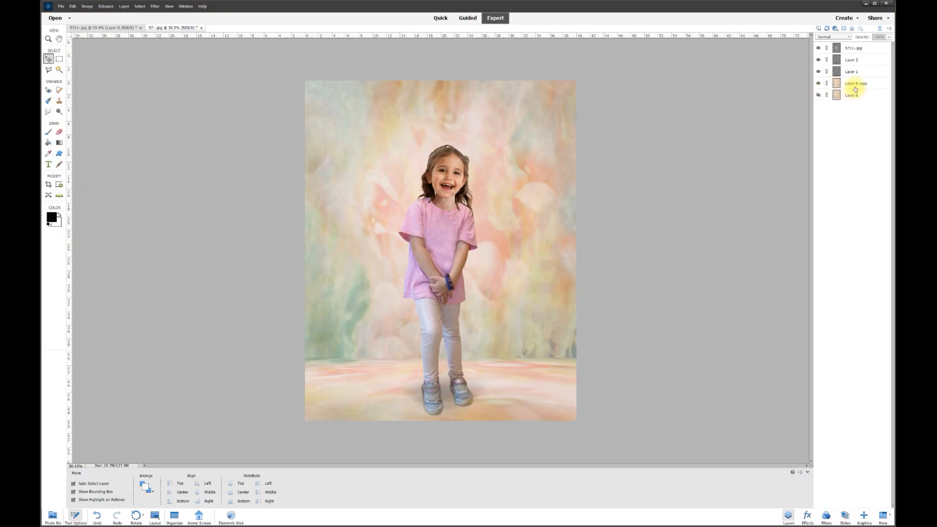
left_click(853, 84)
left_click(819, 84)
left_click(819, 83)
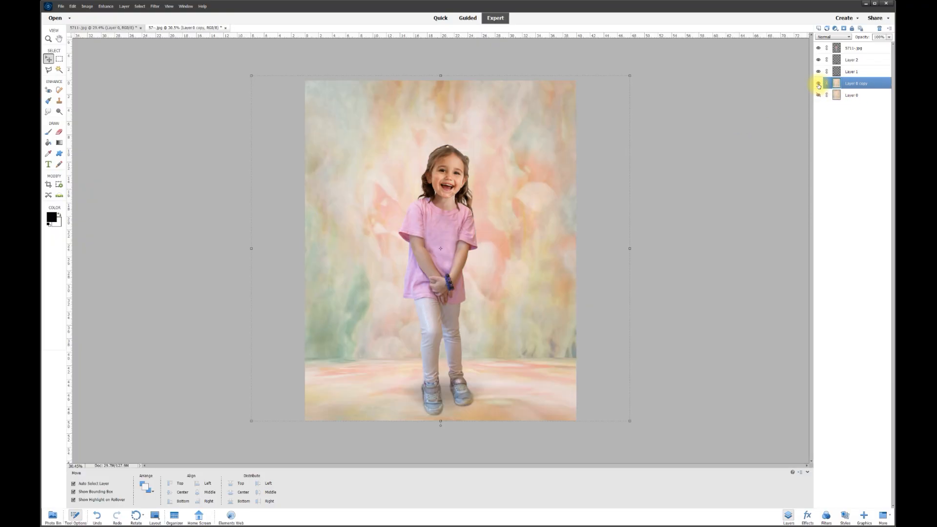
Darken the backdrop copy with Brightness/Contrast at brightness -50 and contrast -50, and show the original backdrop layer again
left_click(105, 7)
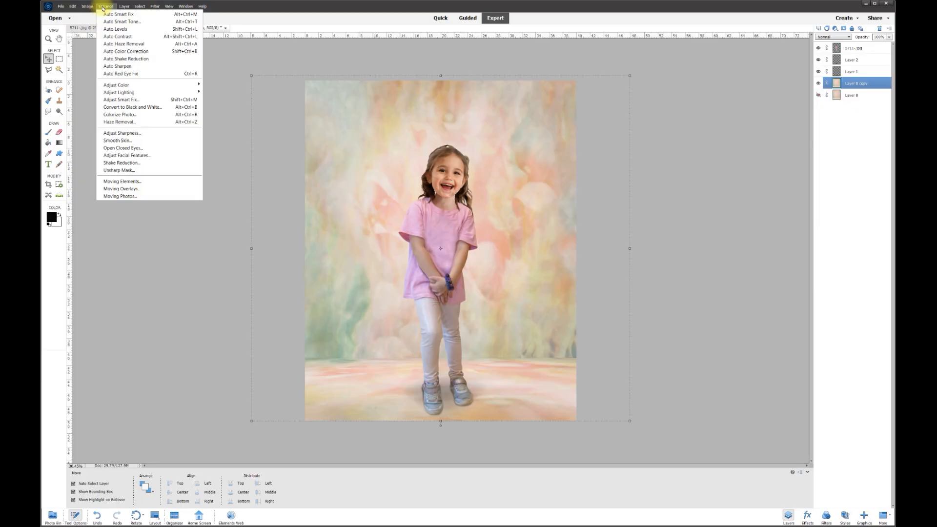
mouse_move(167, 92)
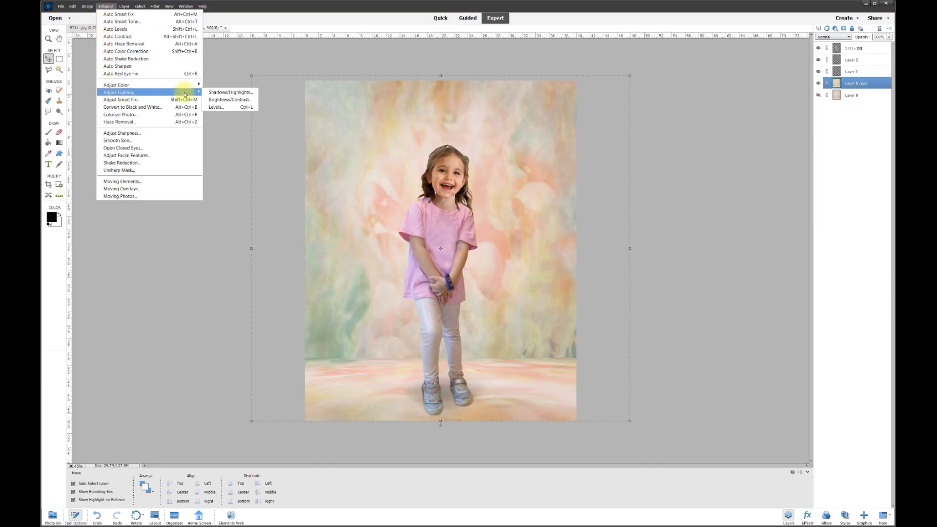
left_click(222, 101)
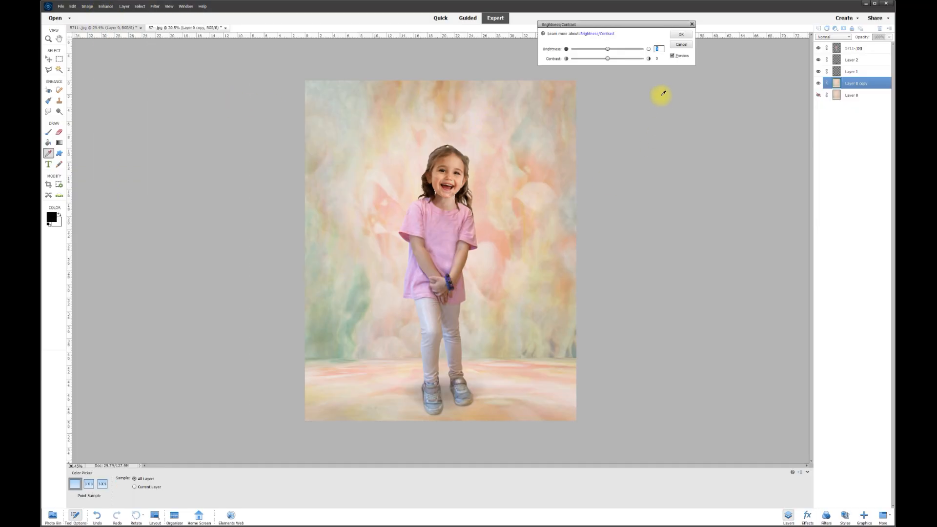
mouse_move(608, 59)
left_mouse_down()
mouse_move(568, 59)
mouse_move(648, 61)
mouse_move(569, 59)
mouse_move(605, 51)
mouse_move(595, 51)
left_mouse_up()
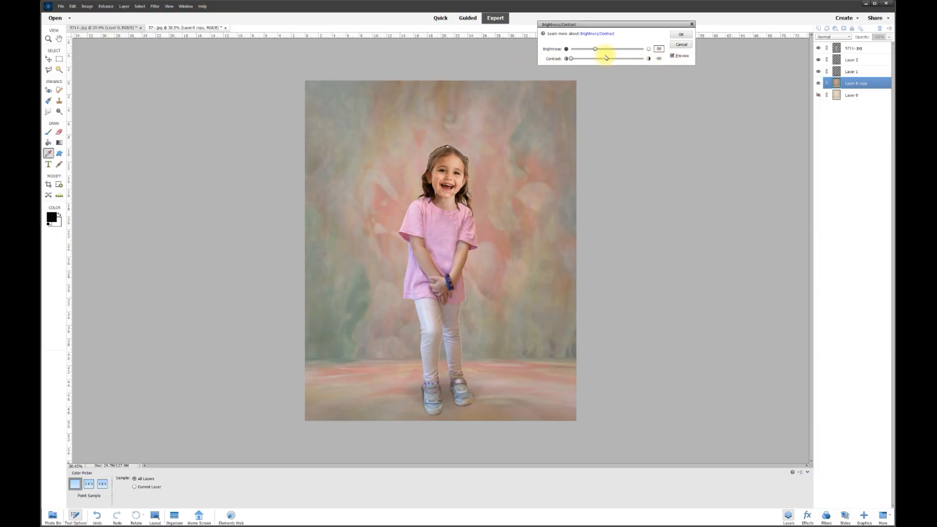
left_click(673, 56)
left_click(673, 56)
left_click(681, 36)
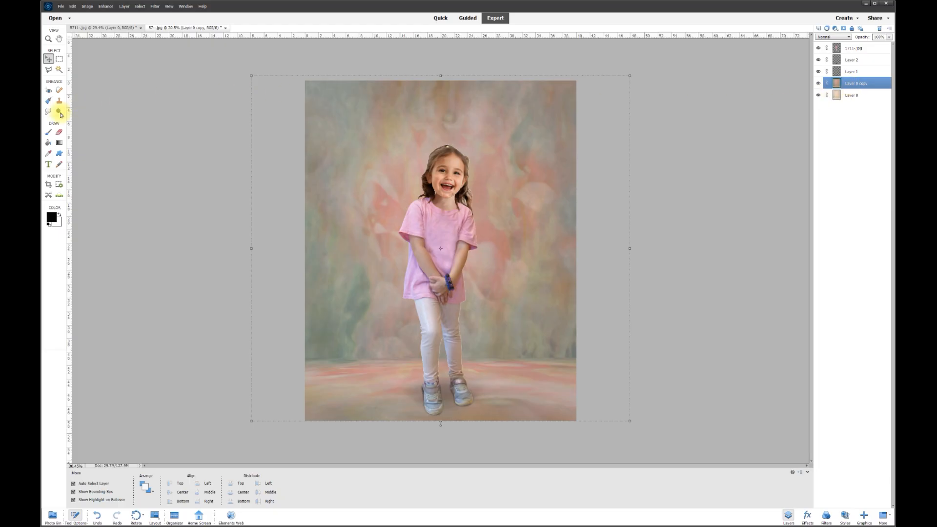
Erase the darkened backdrop copy behind the girl's head, torso and upper legs with a soft 1000 px eraser at 100% opacity
left_click(59, 132)
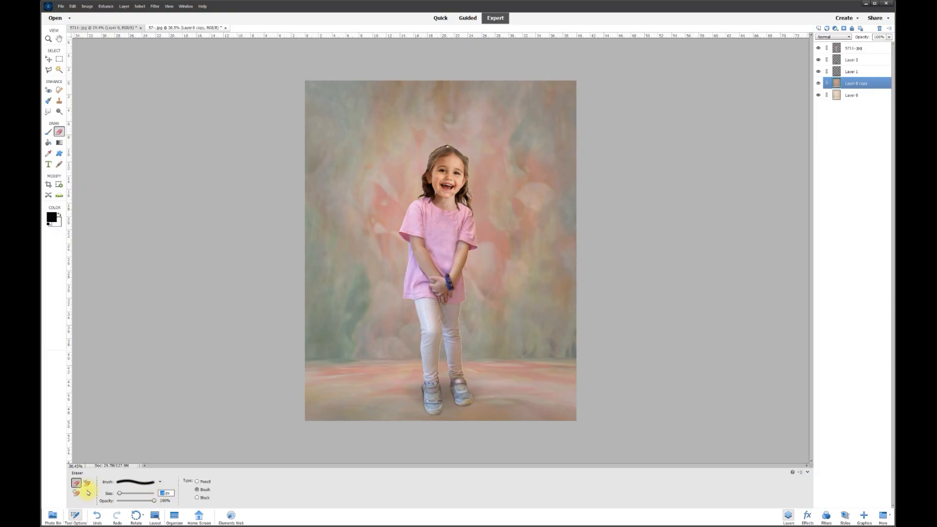
type("1000")
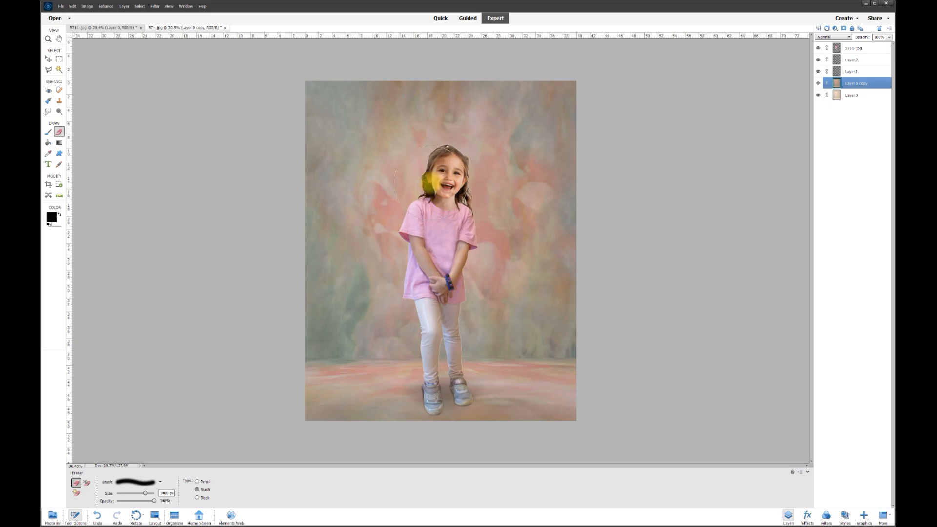
left_click(838, 84)
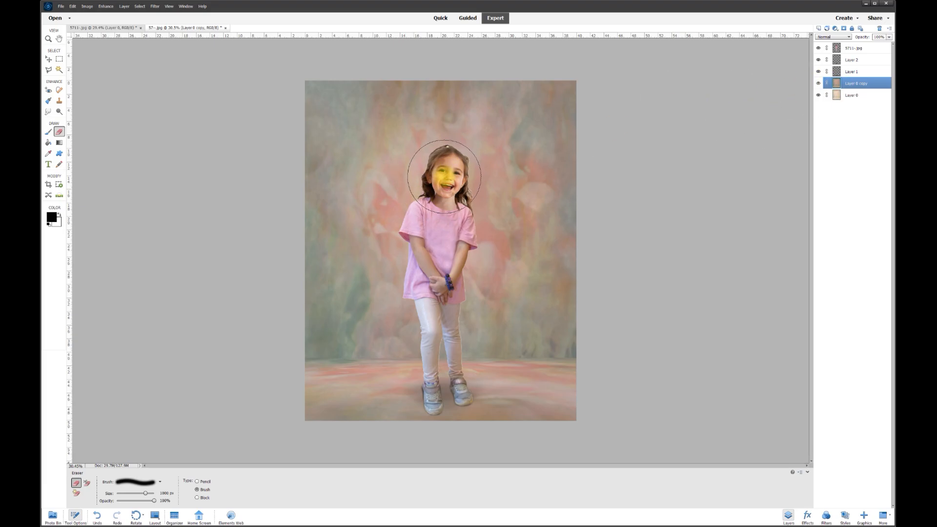
left_click(445, 176)
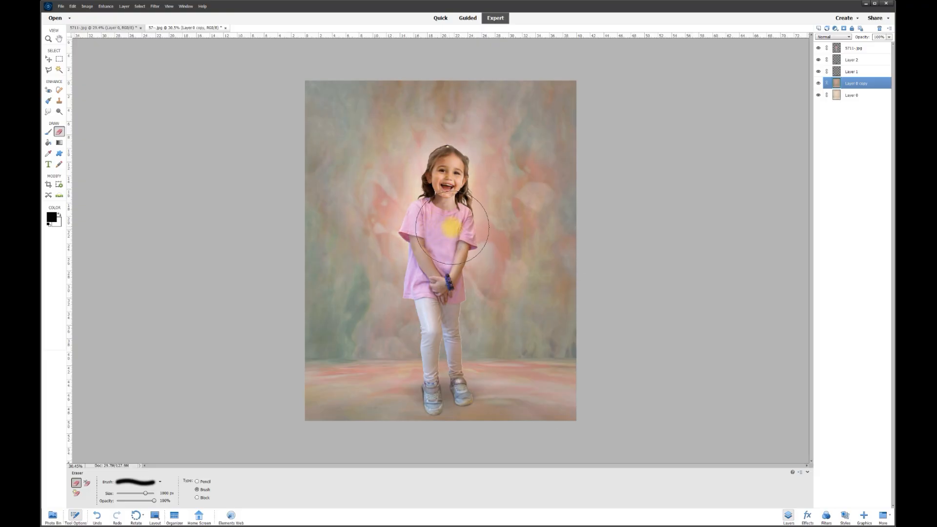
left_click_drag(466, 226, 446, 320)
mouse_move(441, 286)
left_mouse_down()
mouse_move(440, 363)
mouse_move(410, 286)
mouse_move(415, 254)
mouse_move(456, 382)
mouse_move(452, 301)
left_mouse_up()
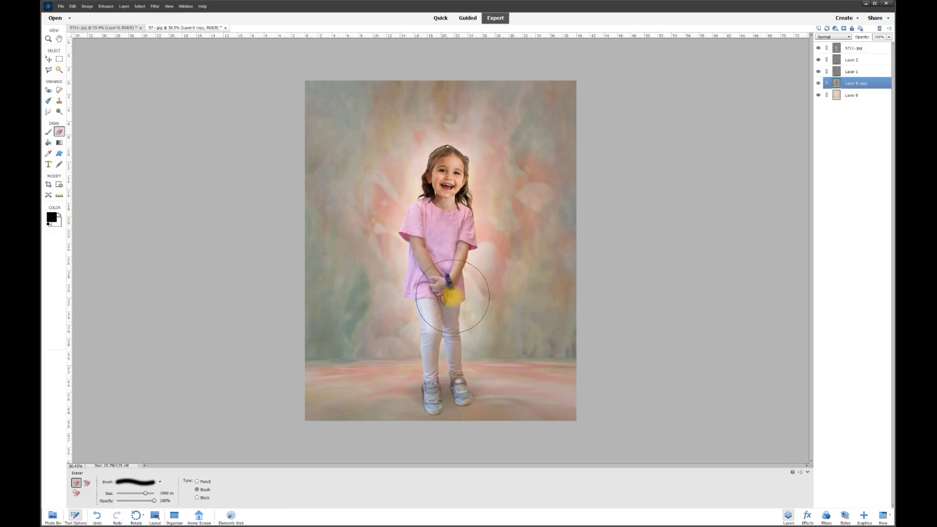